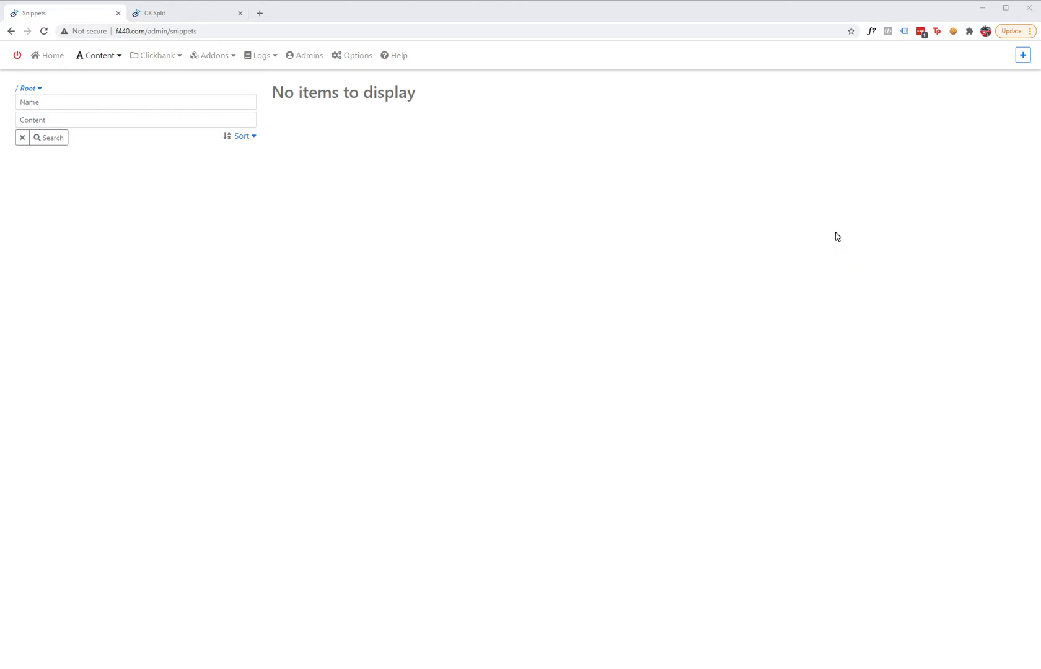
Step: Create a snippet named Tracking Pixel and save it with the content "Tracking Pixel"
{"action": "left_click", "coordinate": [1023, 57]}
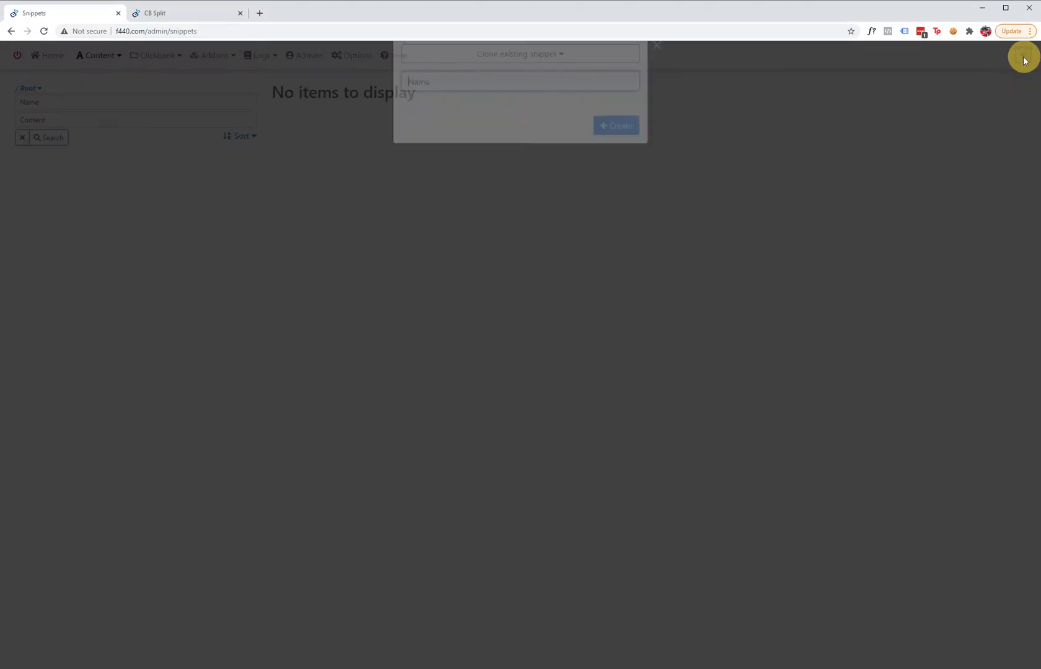
{"action": "left_click", "coordinate": [500, 101]}
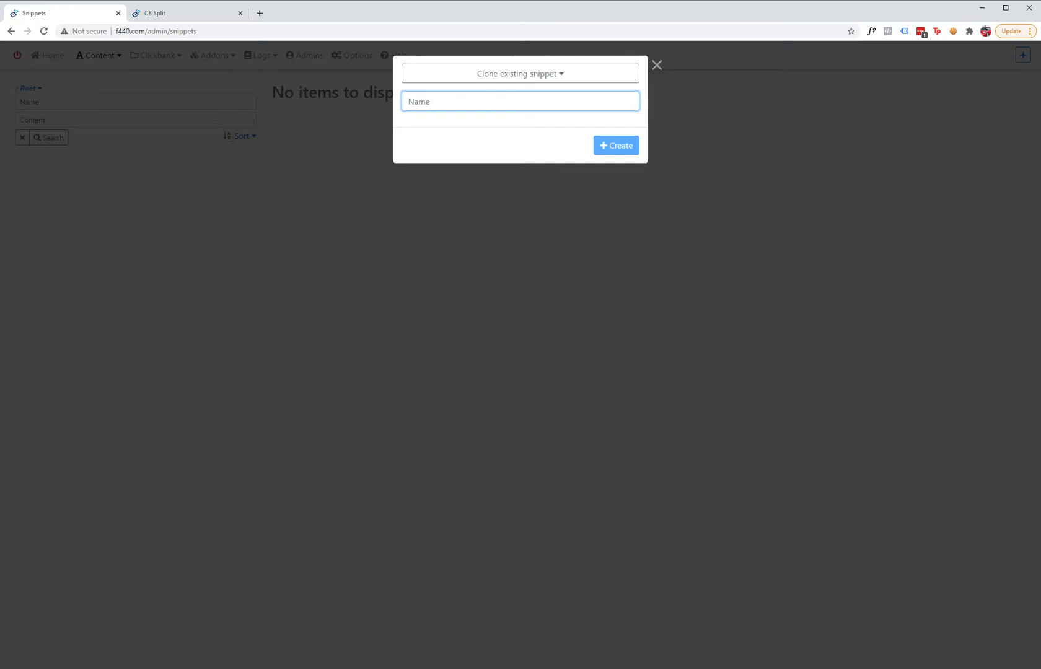
{"action": "type", "text": "Track"}
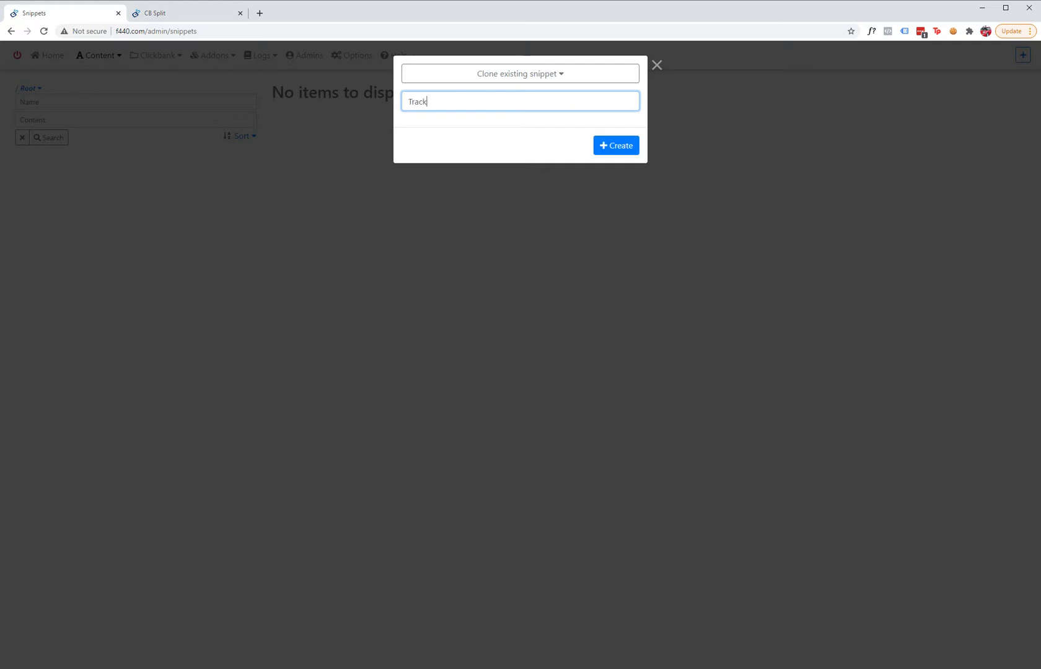
{"action": "type", "text": "ing Pixel"}
{"action": "key", "text": "Return"}
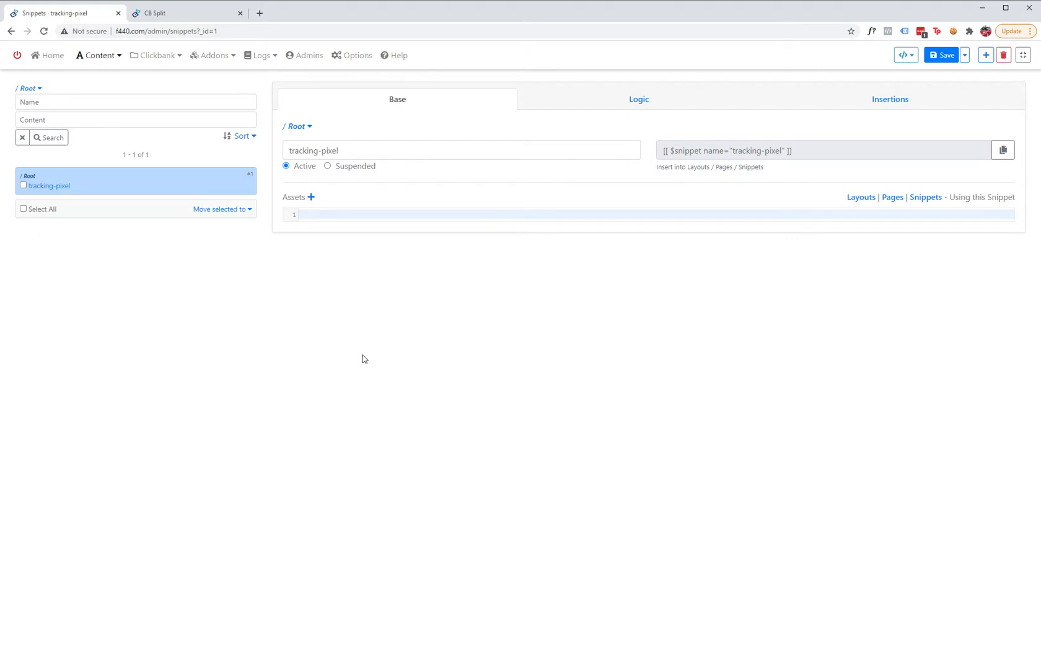
{"action": "type", "text": "Tracking Pixel"}
{"action": "left_click", "coordinate": [942, 55]}
Step: Add a logic rule to the snippet requiring the variable cbaff to equal logic
{"action": "left_click", "coordinate": [646, 108]}
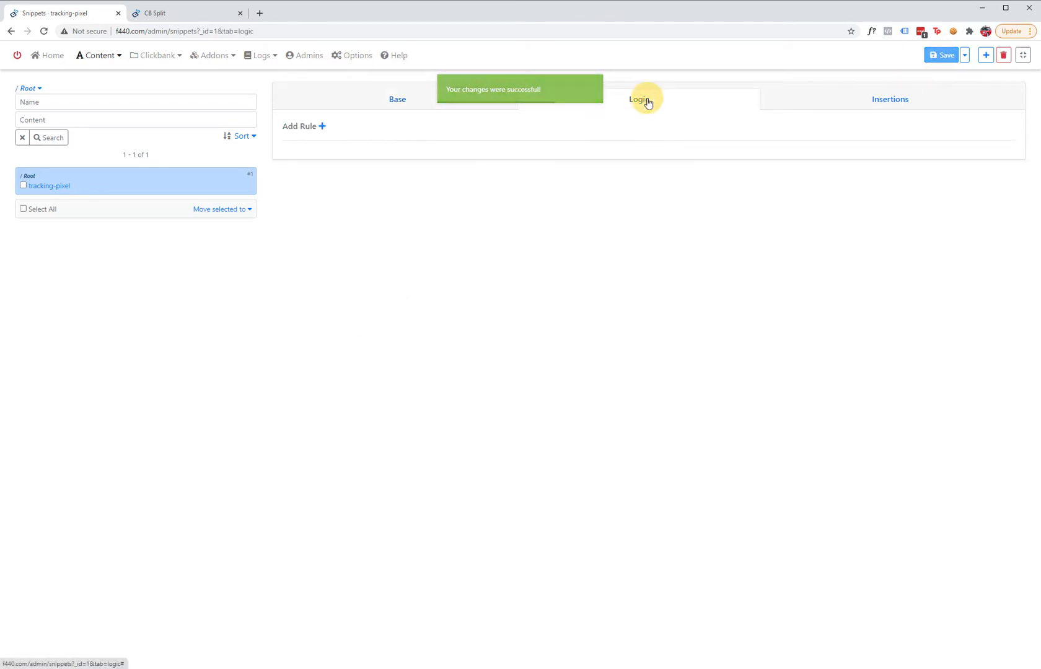
{"action": "left_click", "coordinate": [322, 126]}
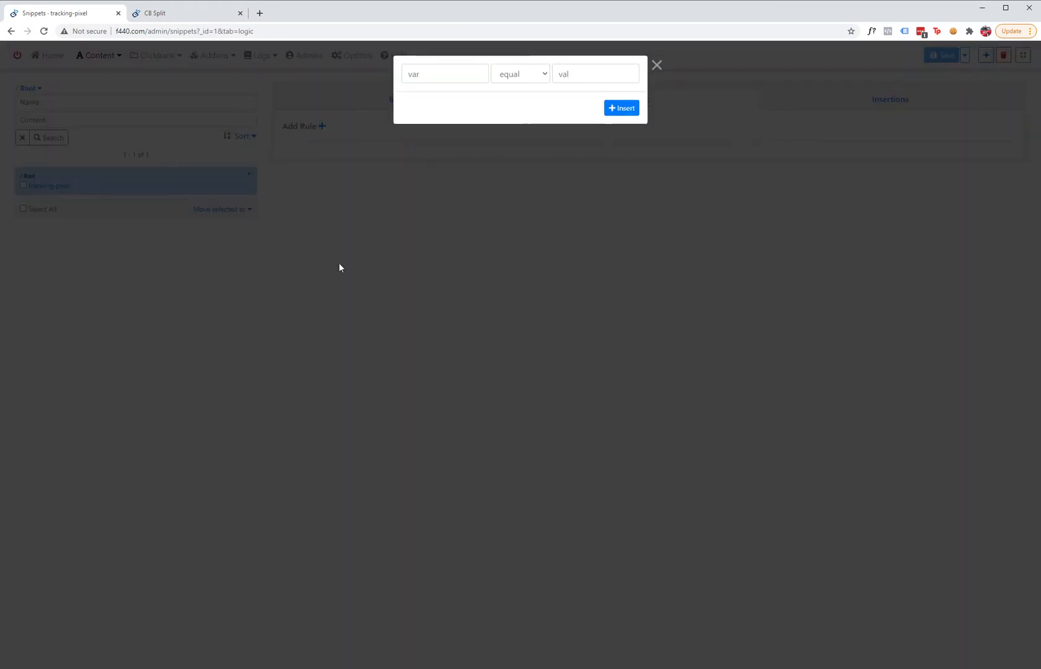
{"action": "left_click", "coordinate": [434, 76]}
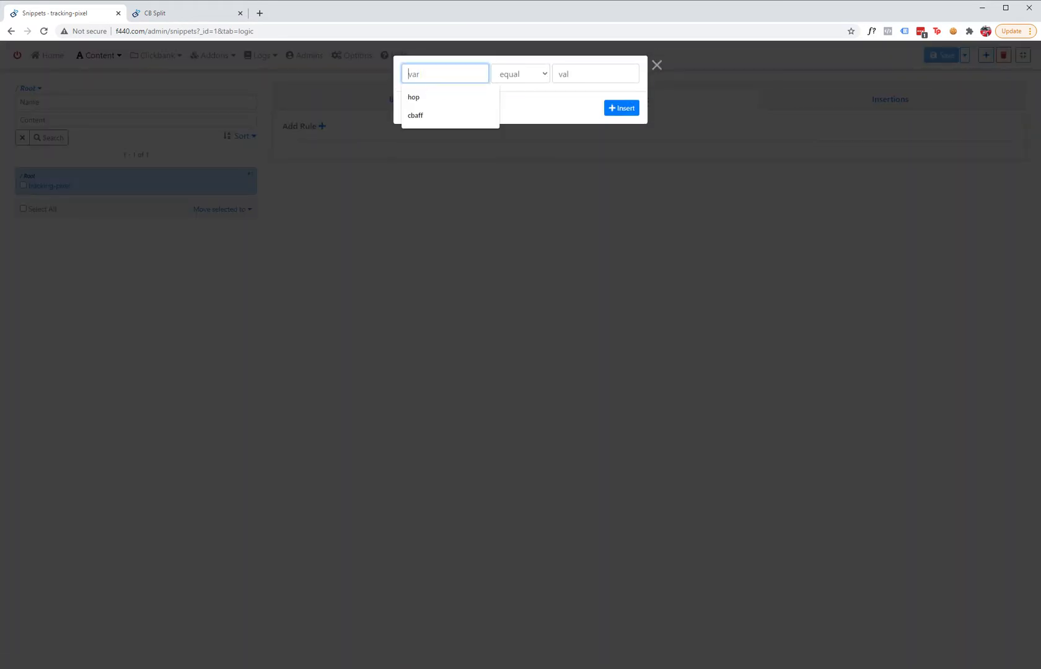
{"action": "key", "text": "Down"}
{"action": "key", "text": "Down"}
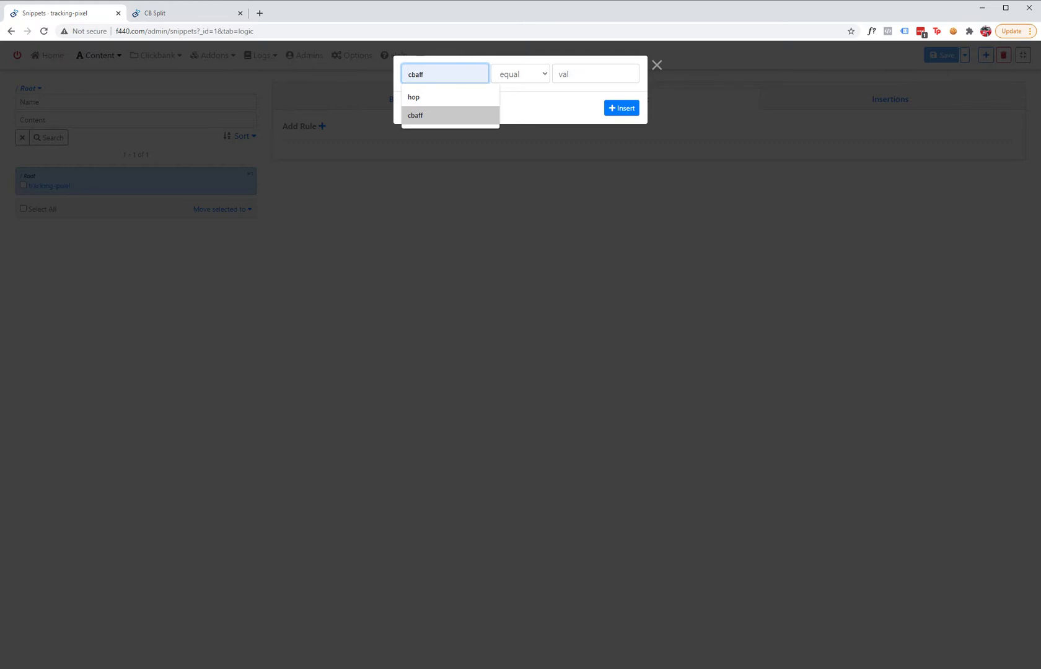
{"action": "left_click", "coordinate": [465, 112]}
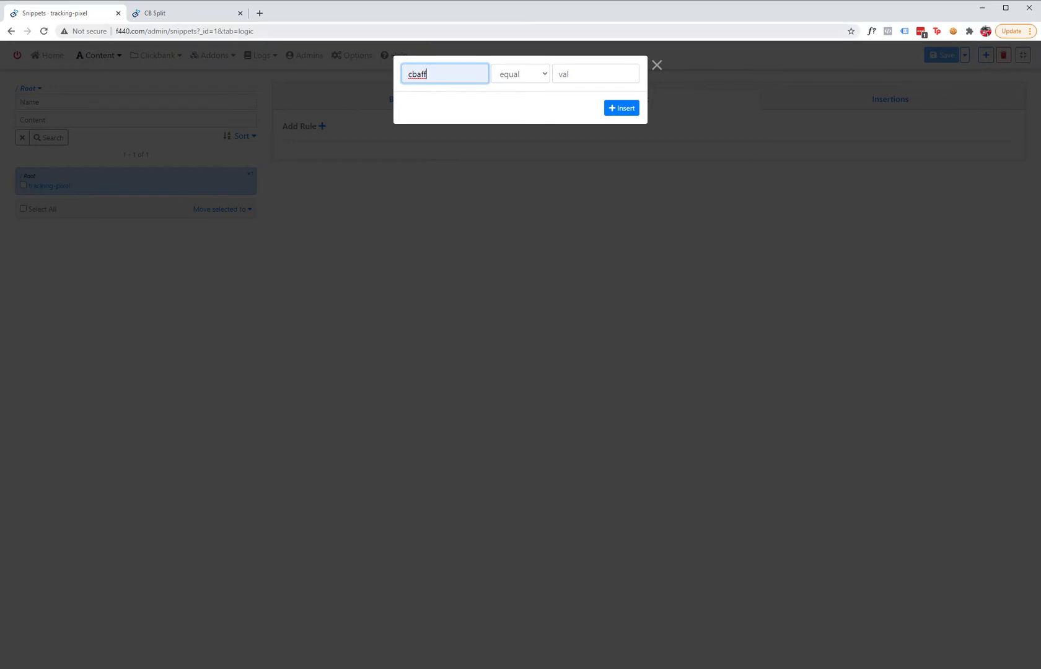
{"action": "left_click_drag", "start_coordinate": [256, 31], "coordinate": [224, 33]}
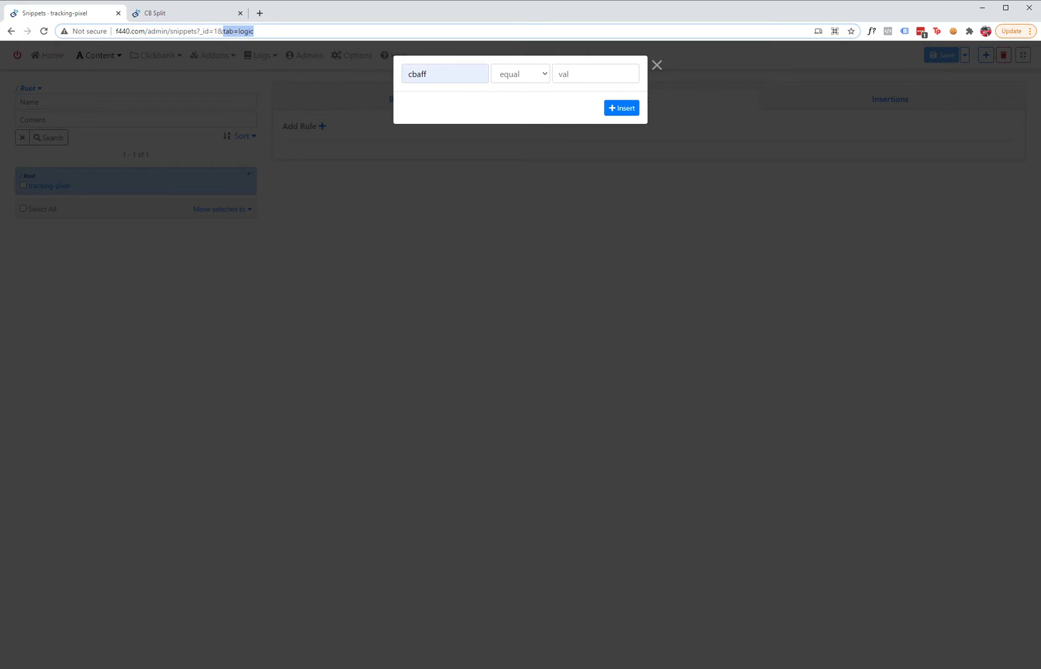
{"action": "left_click", "coordinate": [596, 74]}
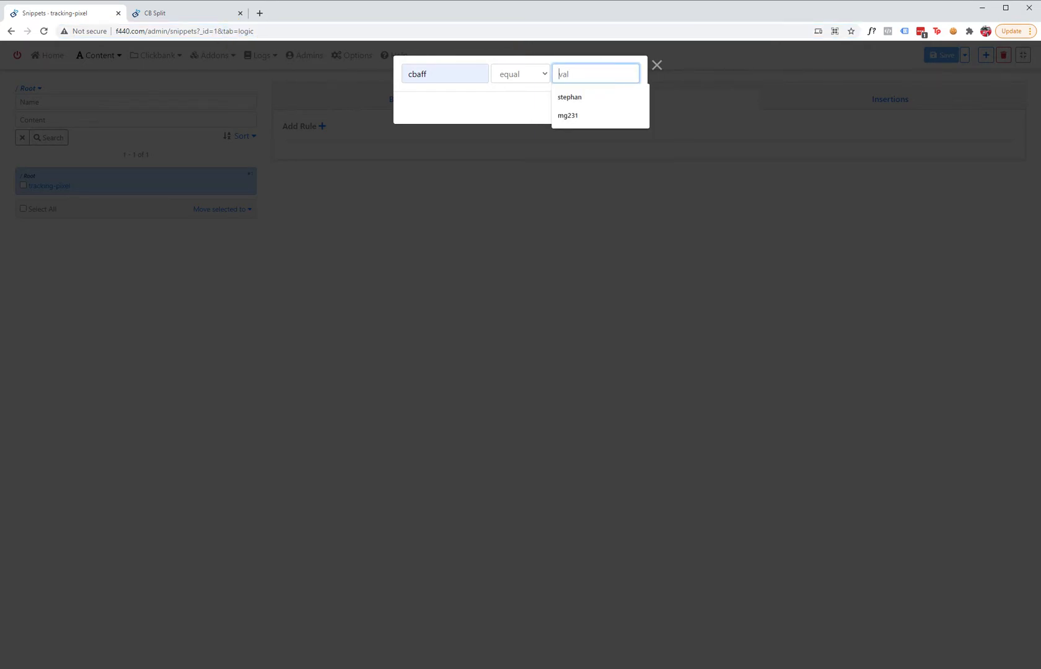
{"action": "type", "text": "logic"}
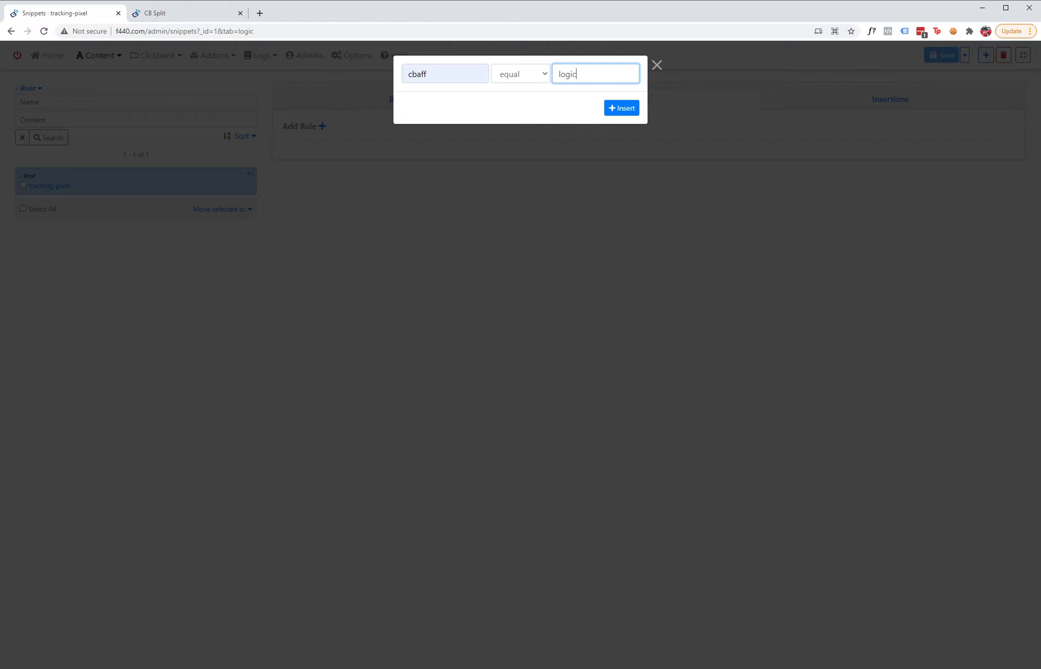
{"action": "left_click", "coordinate": [632, 114]}
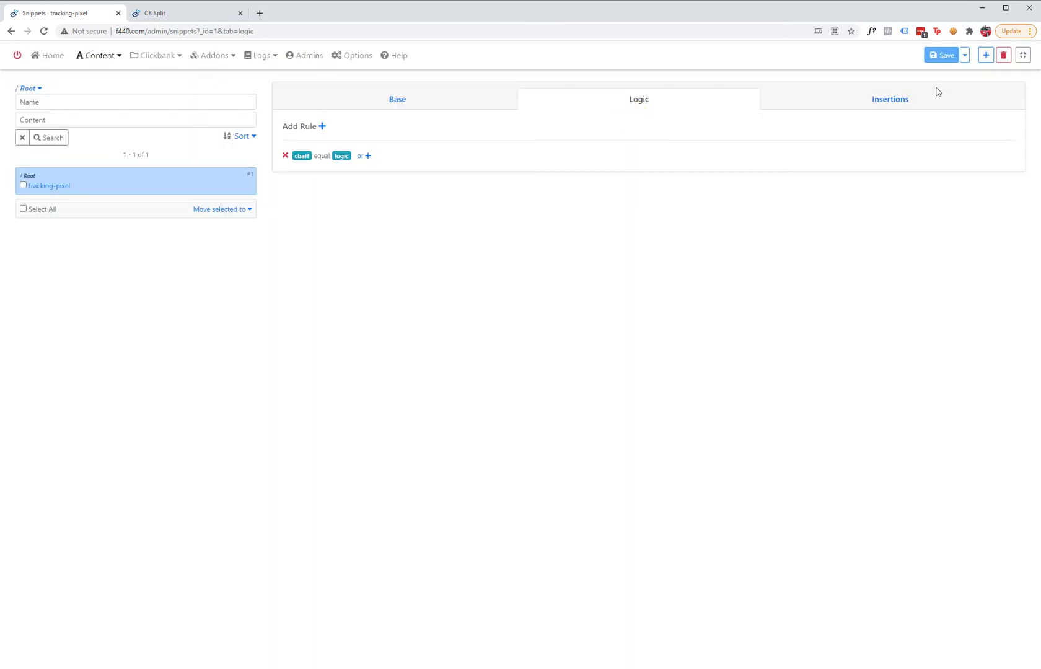
Step: Create an insertion for the snippet that applies to any page, and view the pages that can be excluded
{"action": "left_click", "coordinate": [916, 99]}
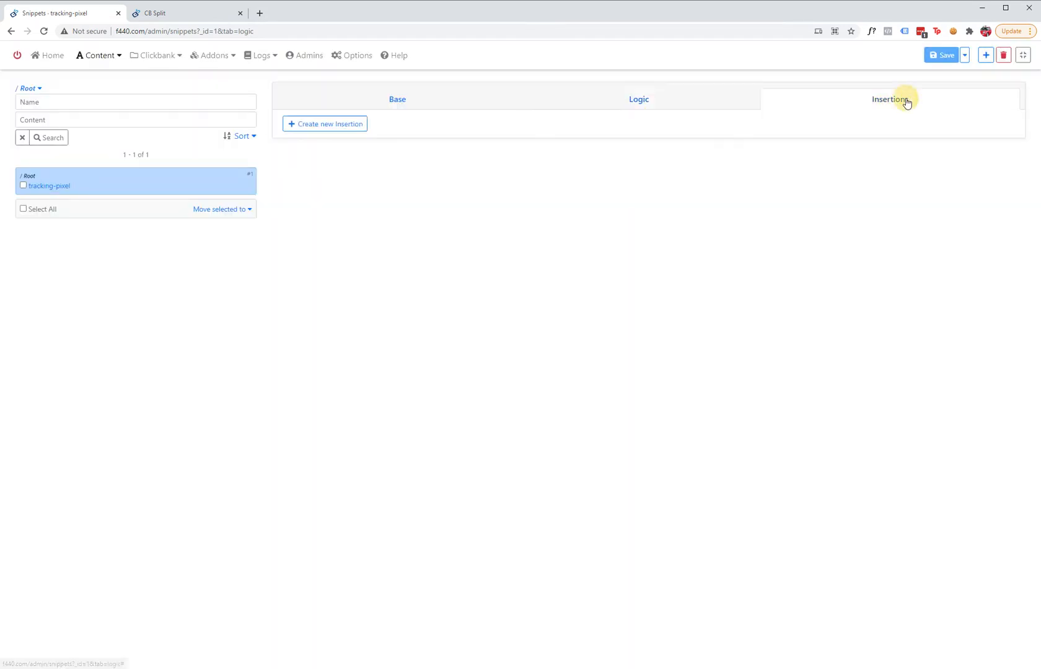
{"action": "left_click", "coordinate": [336, 127]}
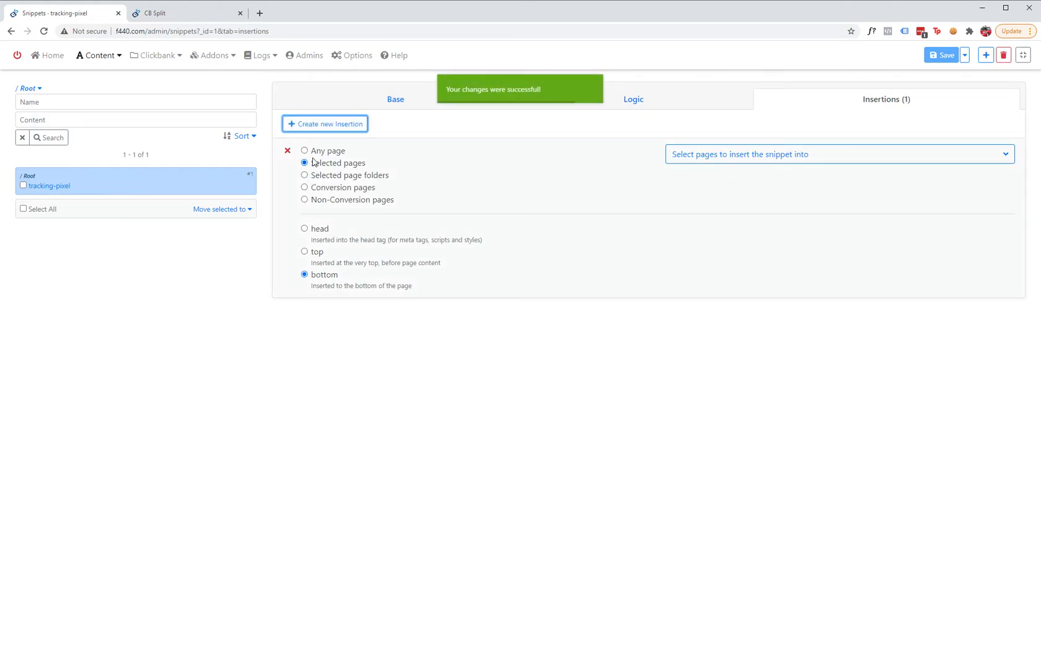
{"action": "left_click", "coordinate": [314, 152]}
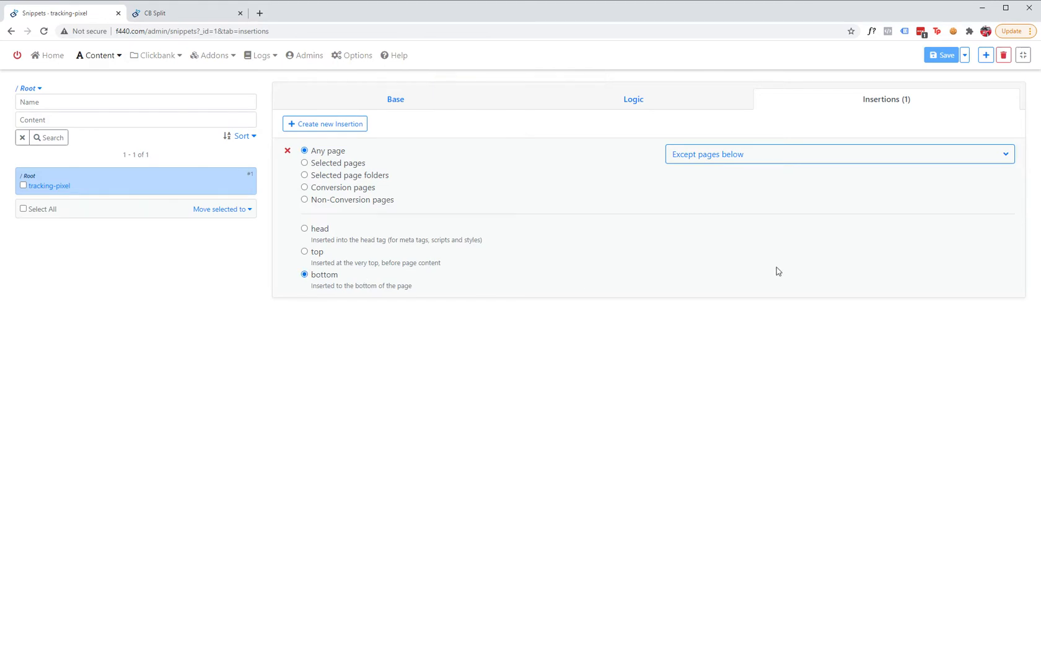
{"action": "left_click", "coordinate": [759, 160]}
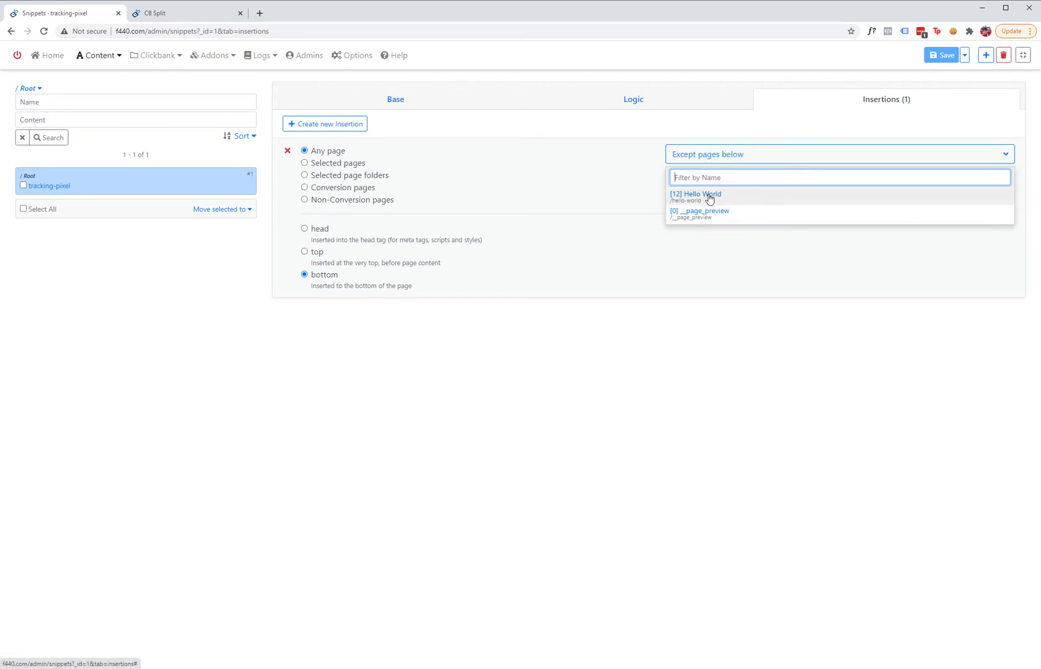
{"action": "left_click", "coordinate": [606, 164]}
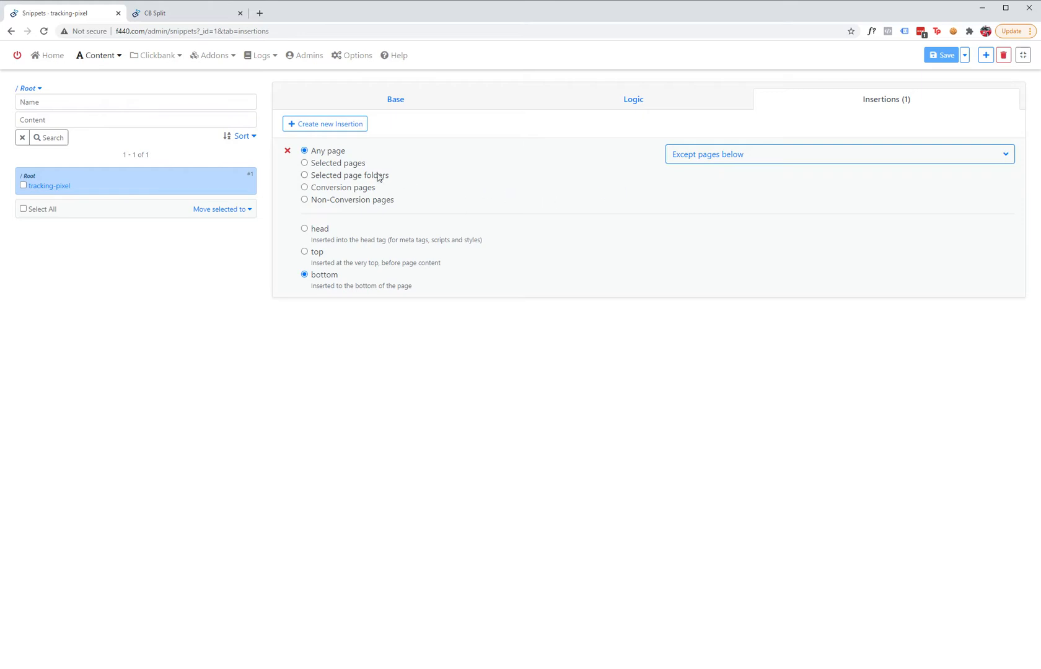
Step: Limit the insertion to selected pages, choose the Hello World page, and save the snippet
{"action": "left_click", "coordinate": [334, 166]}
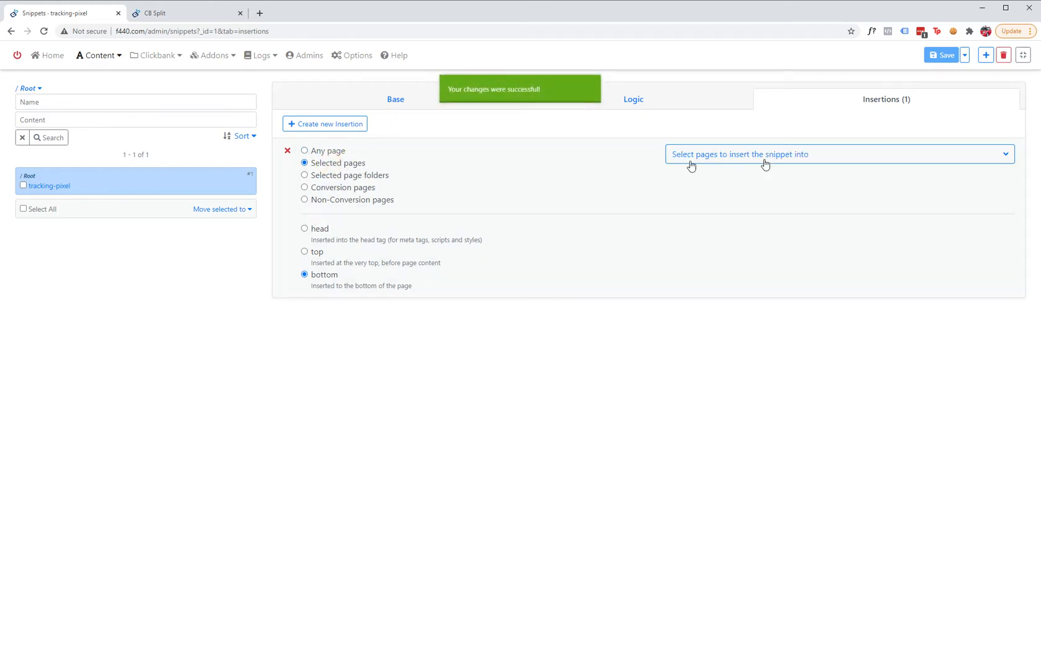
{"action": "left_click", "coordinate": [768, 160]}
{"action": "left_click", "coordinate": [723, 197]}
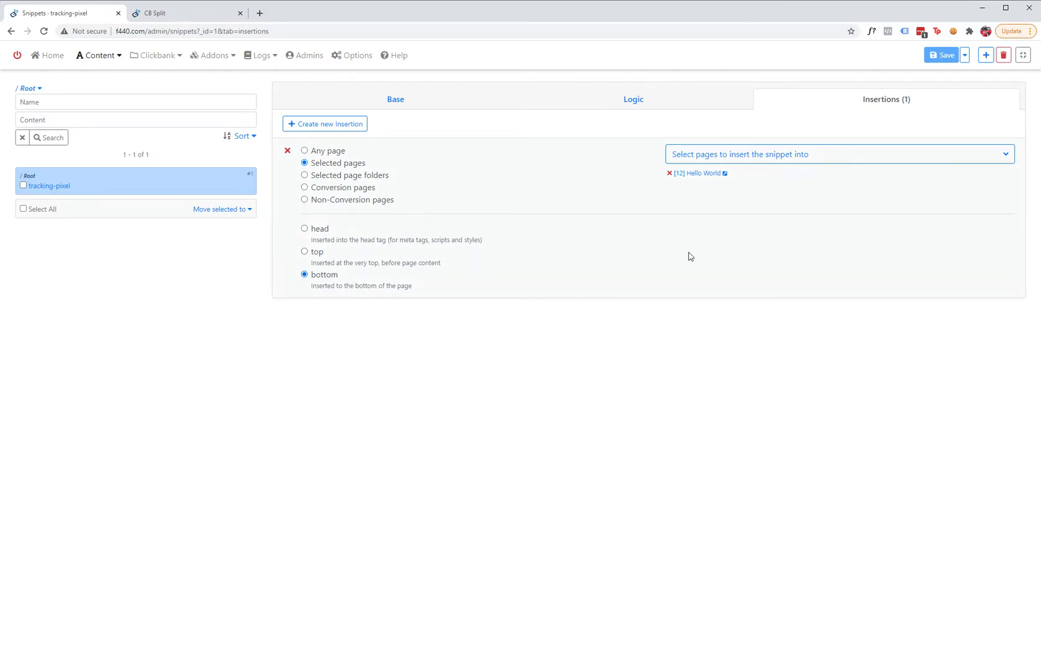
{"action": "left_click", "coordinate": [940, 55]}
Step: Reload the live Hello World page to check it without the affiliate parameter, and review the snippet's logic rule
{"action": "left_click", "coordinate": [183, 15]}
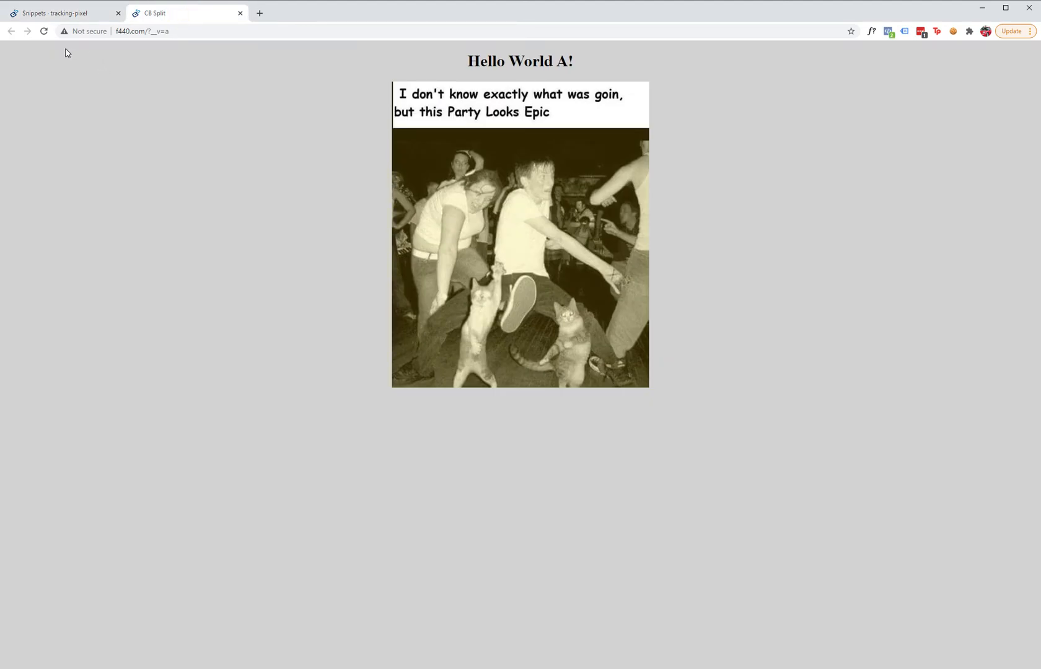
{"action": "left_click", "coordinate": [44, 31]}
{"action": "left_click_drag", "start_coordinate": [147, 31], "coordinate": [193, 32]}
{"action": "left_click", "coordinate": [70, 16]}
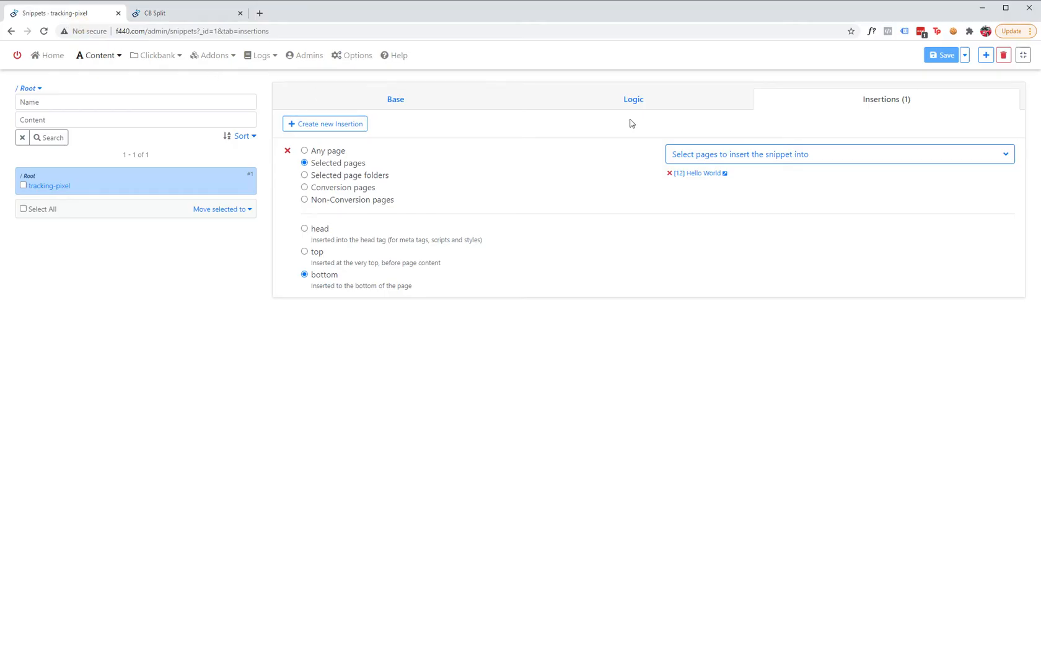
{"action": "left_click", "coordinate": [631, 100]}
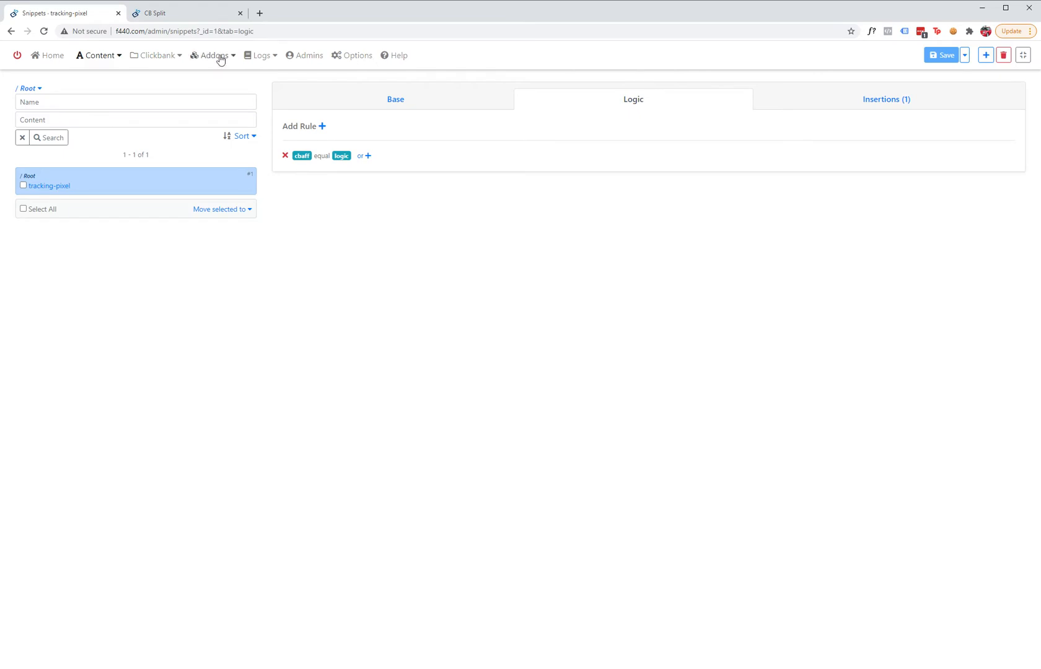
Step: Load the live page as f440.com/?cbaff=logic and highlight the snippet's text below the image
{"action": "left_click", "coordinate": [177, 14]}
{"action": "left_click", "coordinate": [153, 33]}
{"action": "left_click_drag", "start_coordinate": [151, 31], "coordinate": [159, 35]}
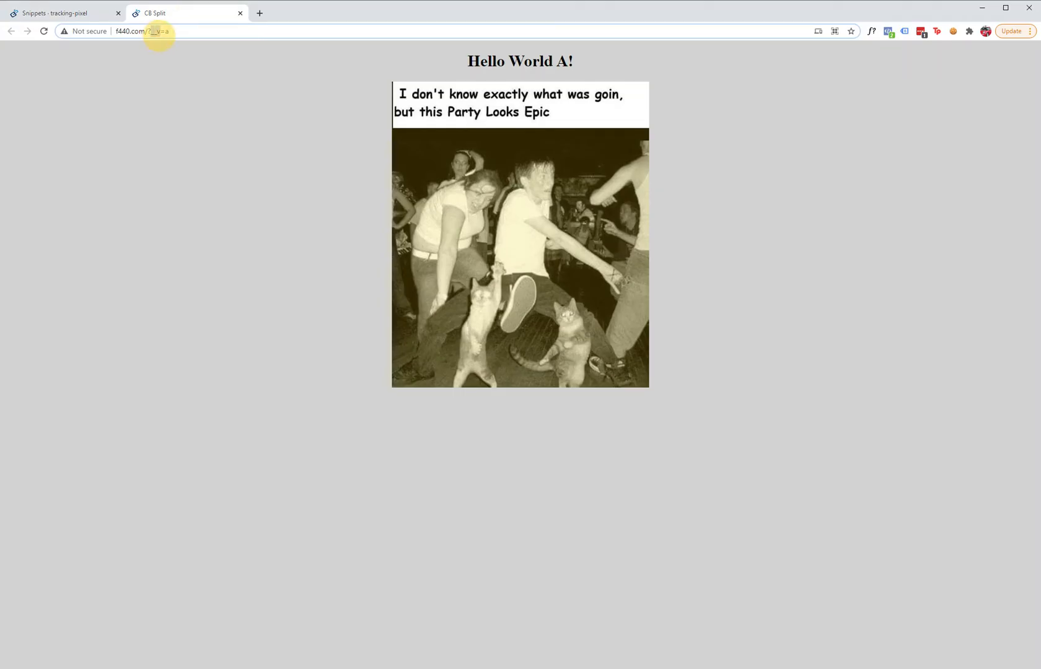
{"action": "left_click", "coordinate": [265, 297]}
{"action": "type", "text": "cbafff"}
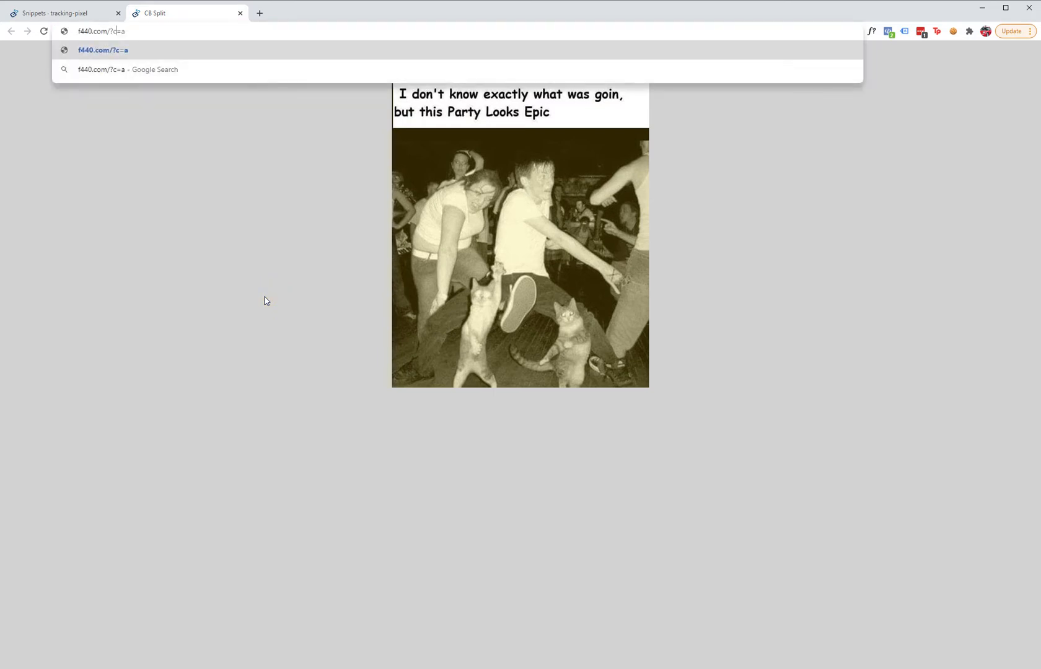
{"action": "key", "text": "BackSpace"}
{"action": "key", "text": "BackSpace"}
{"action": "type", "text": "logic"}
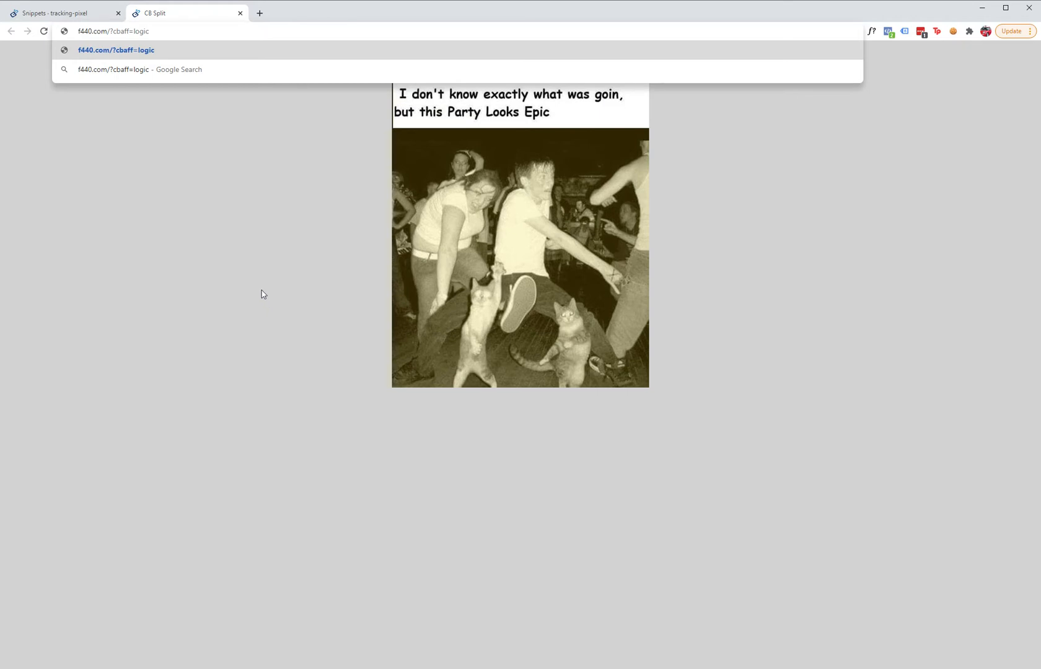
{"action": "left_click", "coordinate": [179, 29]}
{"action": "key", "text": "Return"}
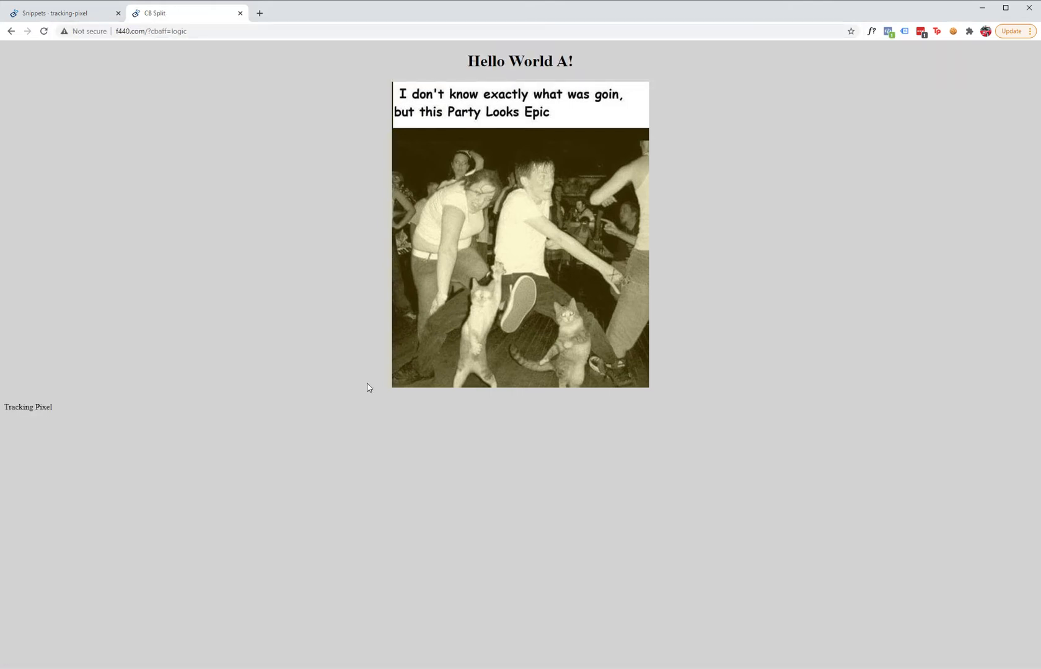
{"action": "left_click_drag", "start_coordinate": [80, 413], "coordinate": [2, 407]}
Step: Go back to the tracking-pixel snippet and delete its cbaff logic rule
{"action": "left_click", "coordinate": [87, 17]}
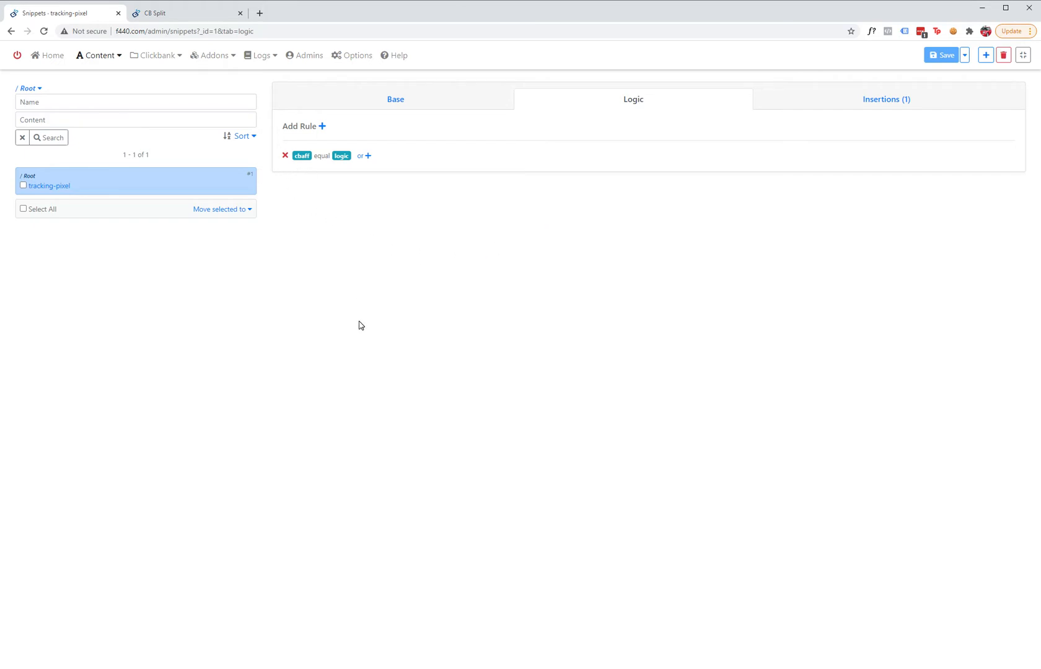
{"action": "left_click", "coordinate": [284, 156]}
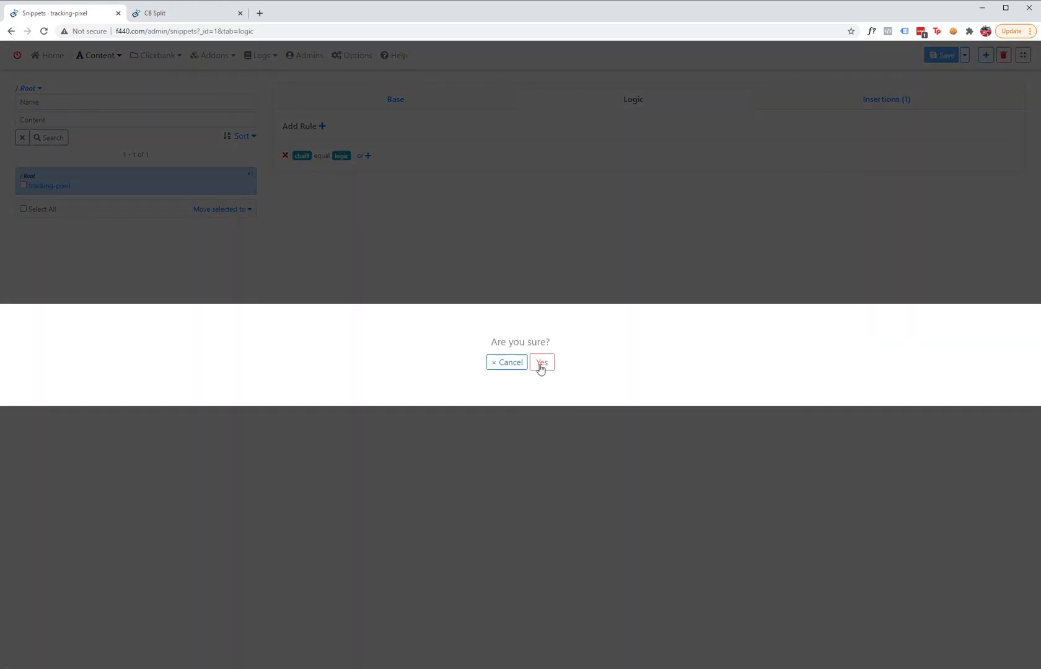
{"action": "left_click", "coordinate": [540, 364]}
Step: Add a logic rule to the snippet requiring the variable hop to equal mg231
{"action": "left_click", "coordinate": [322, 125]}
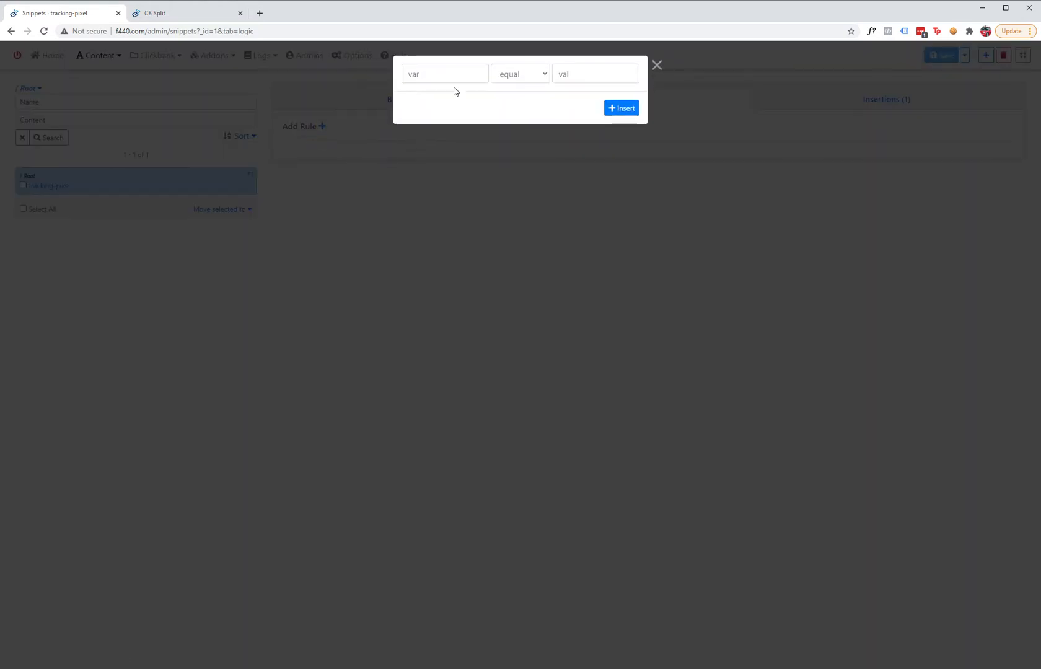
{"action": "left_click", "coordinate": [455, 75]}
{"action": "left_click", "coordinate": [455, 97]}
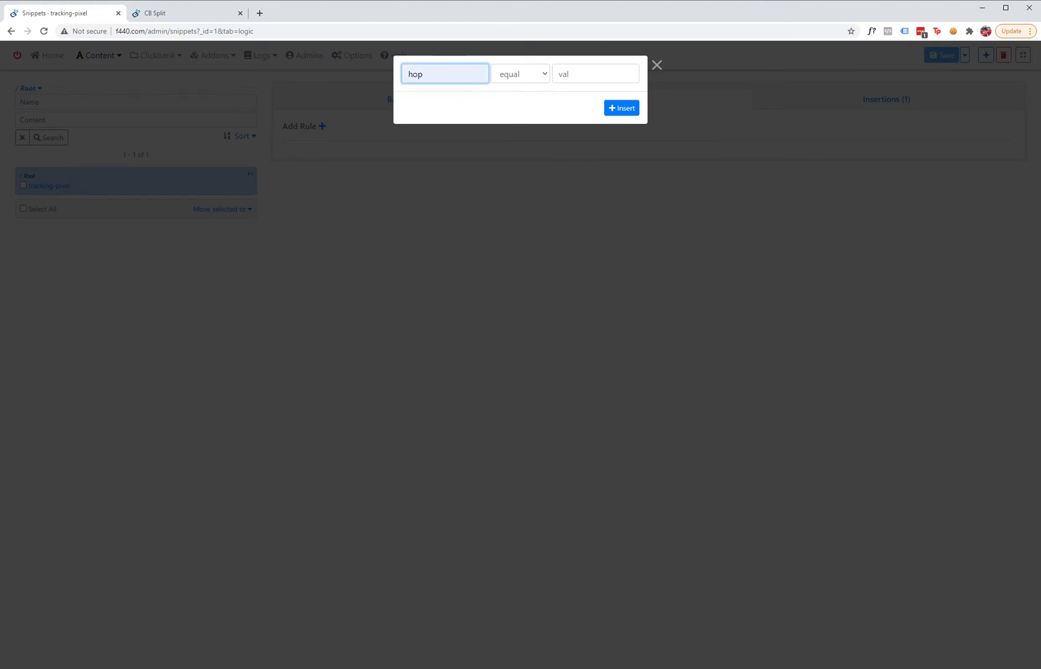
{"action": "left_click", "coordinate": [562, 74]}
{"action": "left_click", "coordinate": [573, 116]}
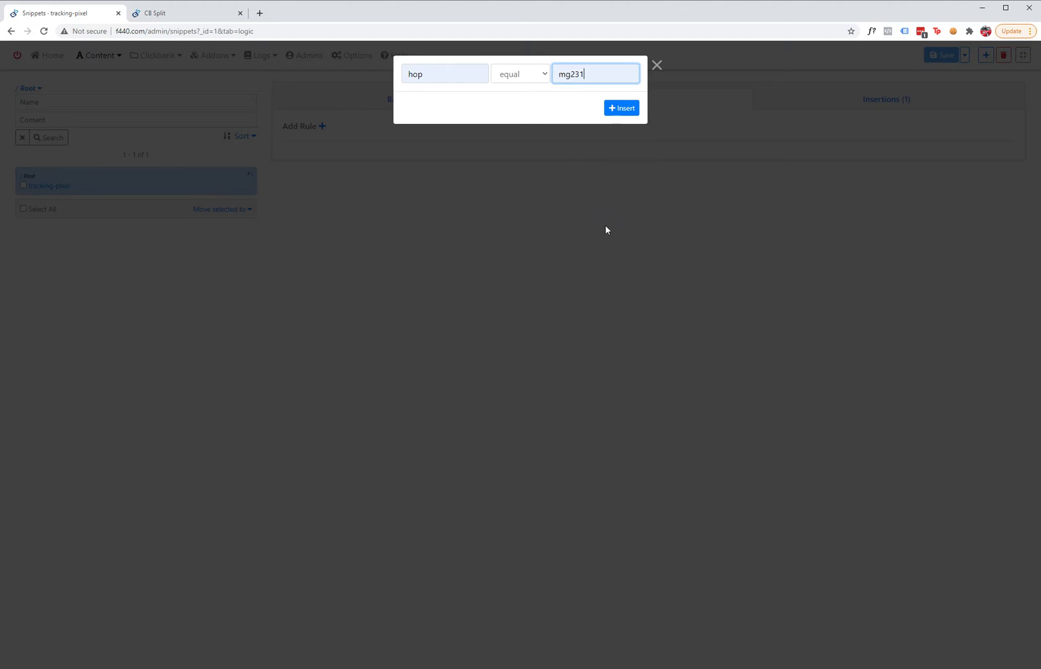
{"action": "left_click", "coordinate": [619, 109]}
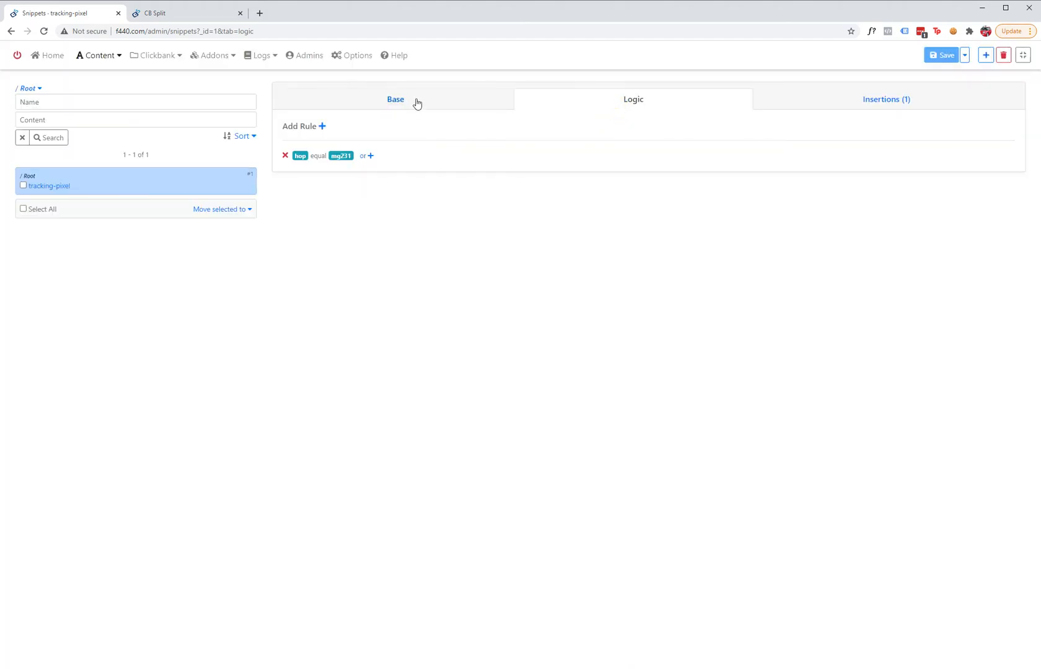
Step: Replace the tracking-pixel snippet's content with a greeting that gives the affiliate's full name and ends "and I approve this offer."
{"action": "left_click", "coordinate": [413, 99]}
{"action": "left_click", "coordinate": [274, 219]}
{"action": "left_click", "coordinate": [438, 216]}
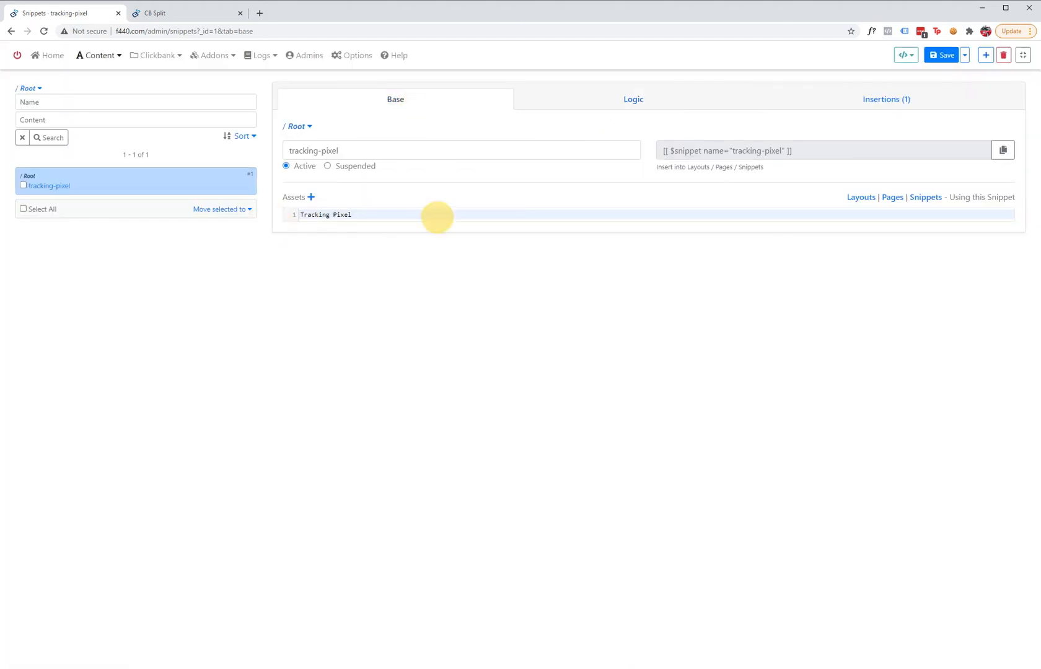
{"action": "key", "text": "ctrl+a"}
{"action": "type", "text": "Hel"}
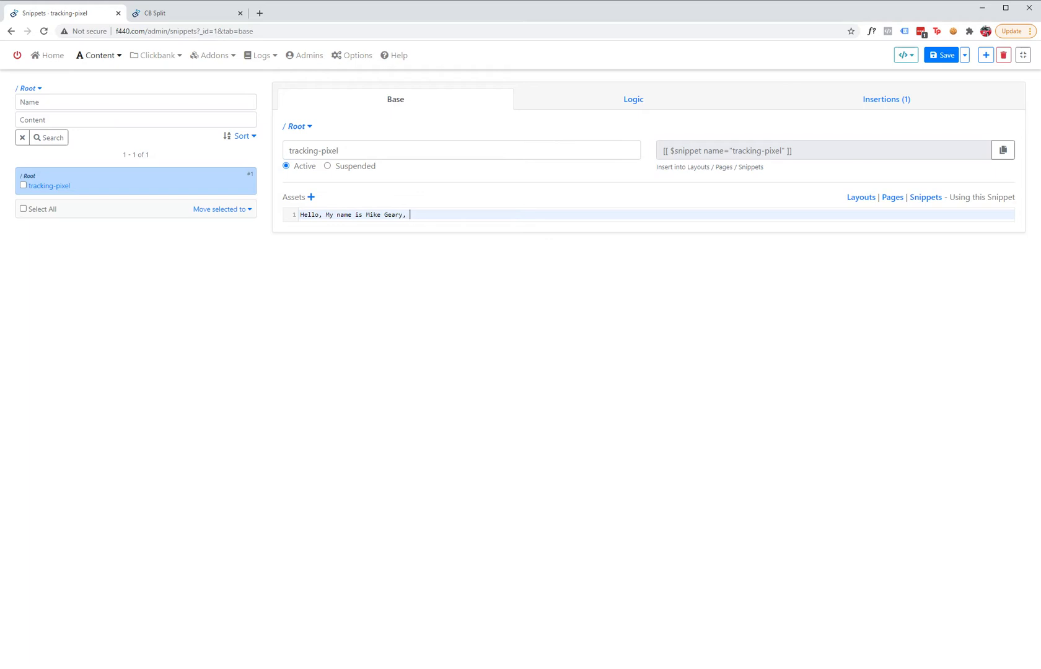
{"action": "type", "text": "approve tghis"}
{"action": "key", "text": "BackSpace"}
{"action": "type", "text": "his"}
Step: Change the snippet's insertion on the Hello World page to the top position and save the snippet
{"action": "left_click", "coordinate": [885, 99]}
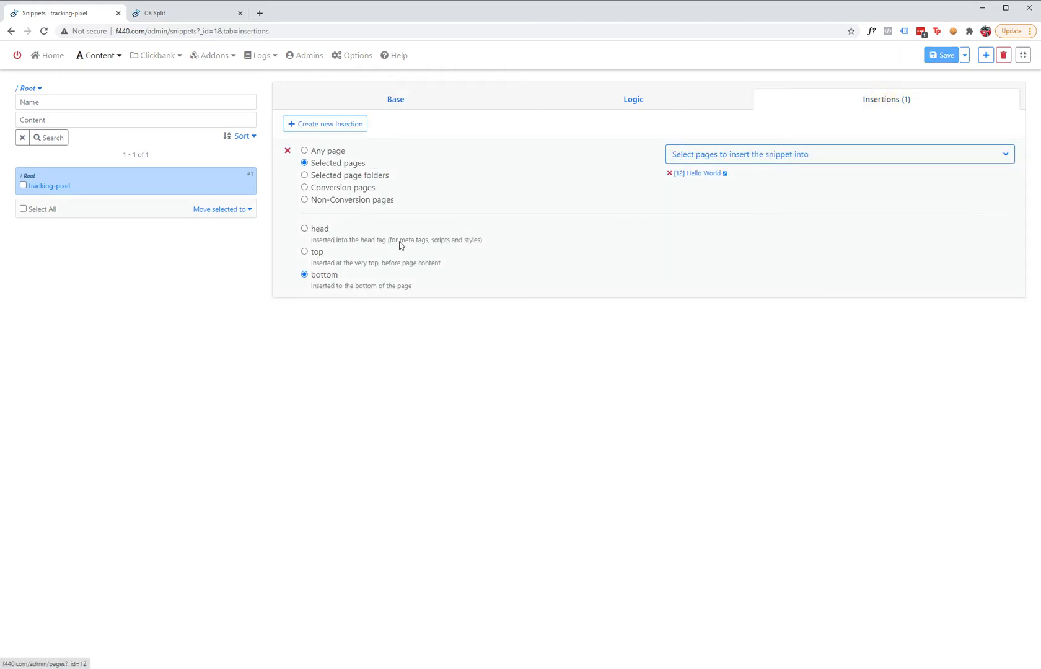
{"action": "left_click", "coordinate": [322, 252]}
{"action": "left_click", "coordinate": [942, 57]}
Step: Replace the cbaff parameter in the live page's address with hop and load f440.com/?hop=mg231
{"action": "left_click", "coordinate": [202, 13]}
{"action": "left_click", "coordinate": [148, 31]}
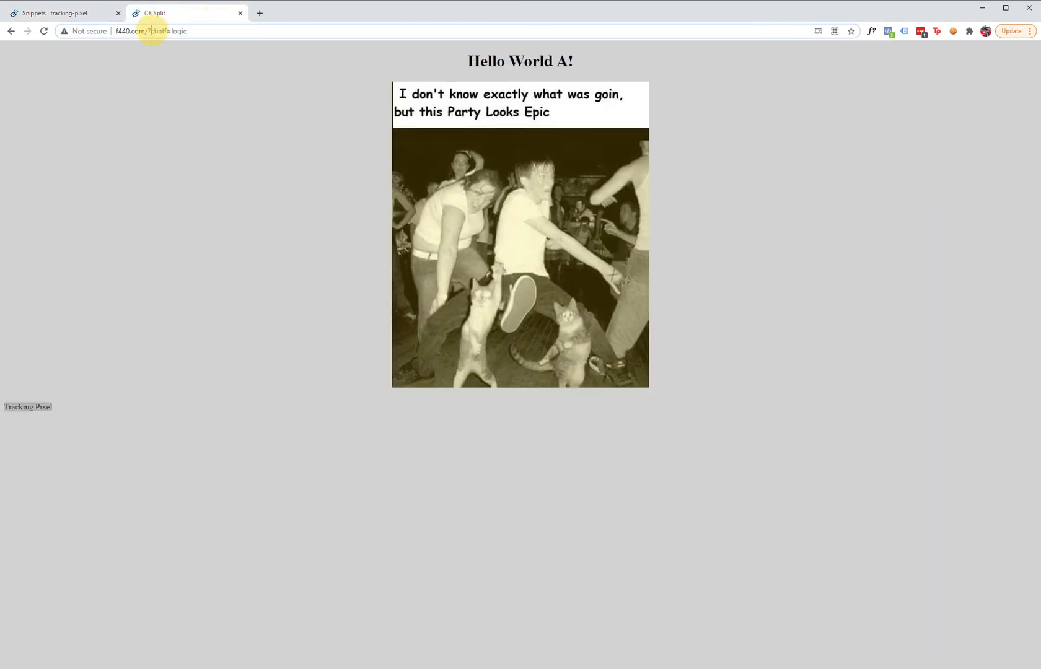
{"action": "double_click", "coordinate": [159, 31]}
{"action": "type", "text": "hop"}
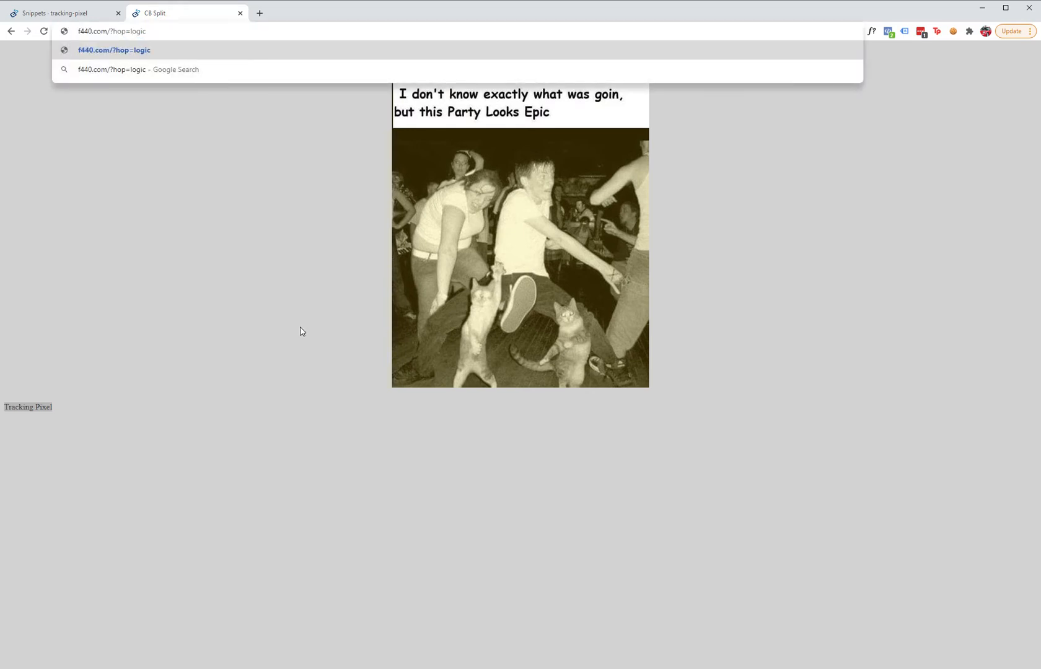
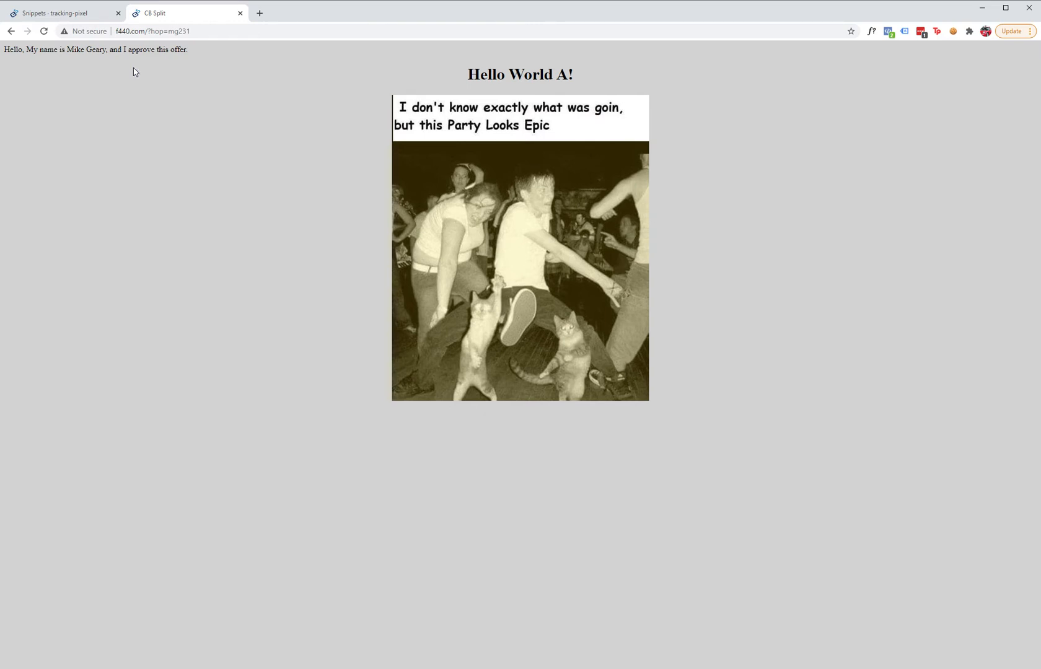
Step: Return to the tracking-pixel snippet and delete its hop logic rule
{"action": "left_click", "coordinate": [74, 13]}
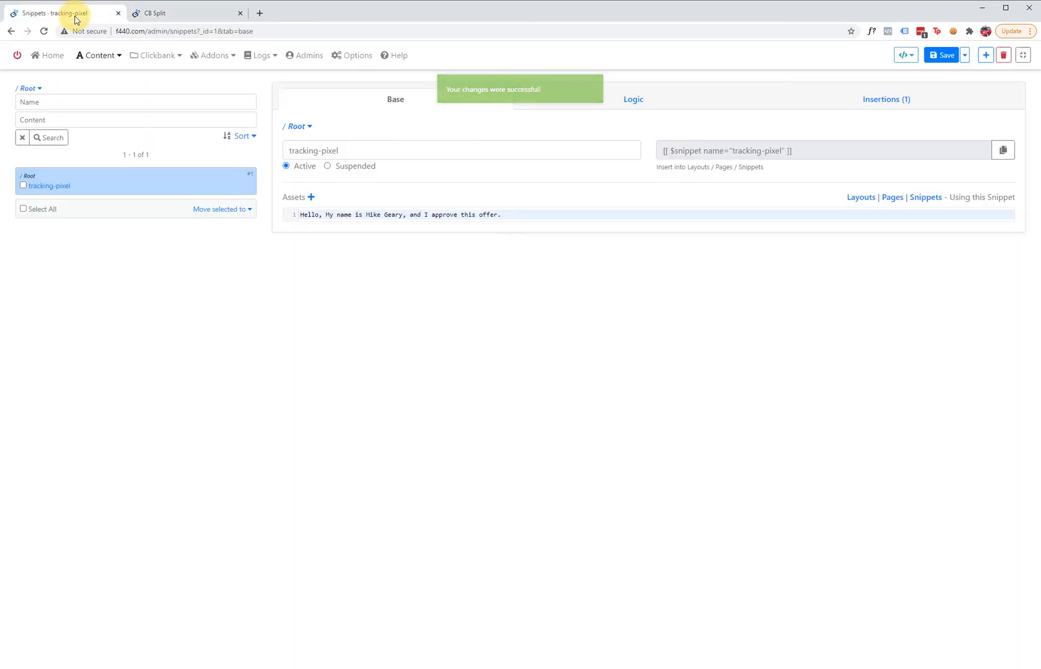
{"action": "left_click", "coordinate": [631, 99]}
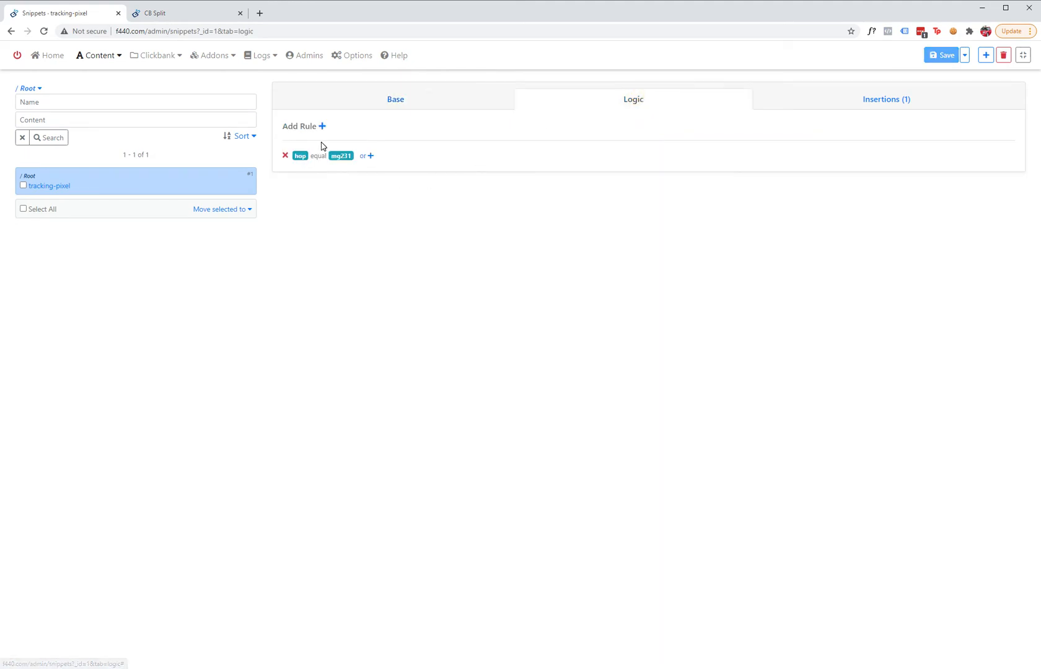
{"action": "left_click", "coordinate": [286, 156]}
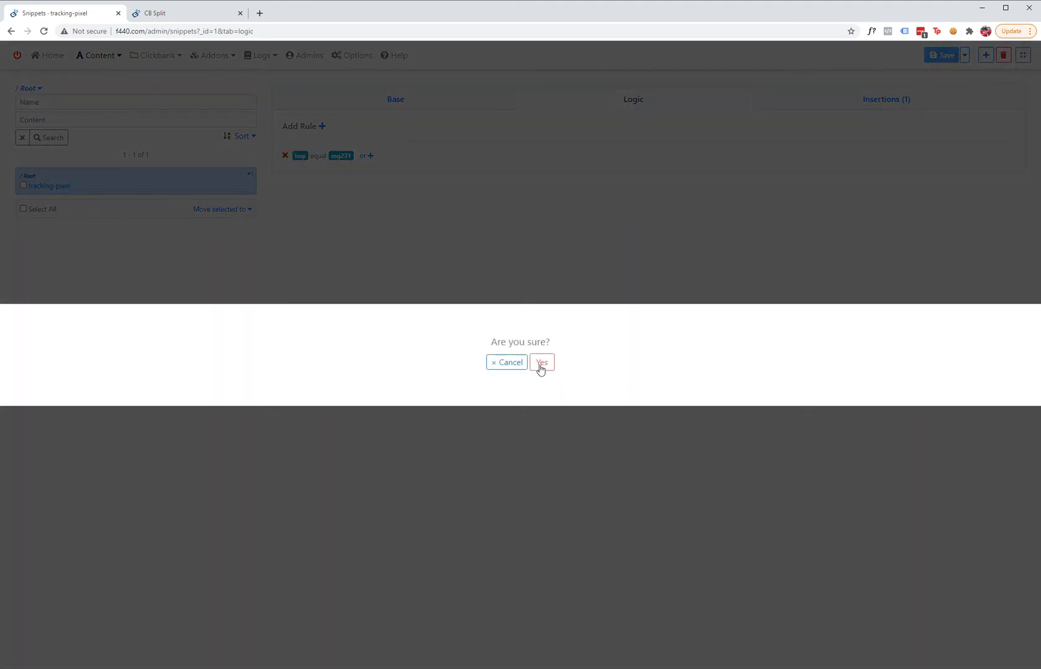
{"action": "left_click", "coordinate": [537, 363]}
Step: Add a logic rule to the snippet requiring the variable cbitem to equal 6bottles
{"action": "left_click", "coordinate": [322, 125]}
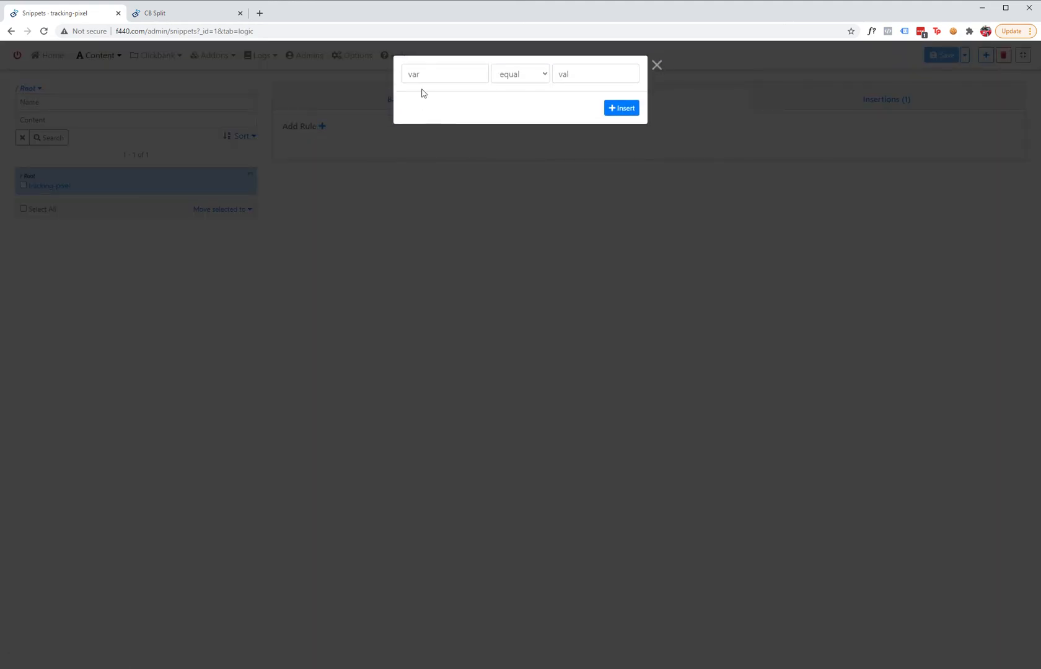
{"action": "left_click", "coordinate": [425, 76]}
{"action": "type", "text": "cbitem"}
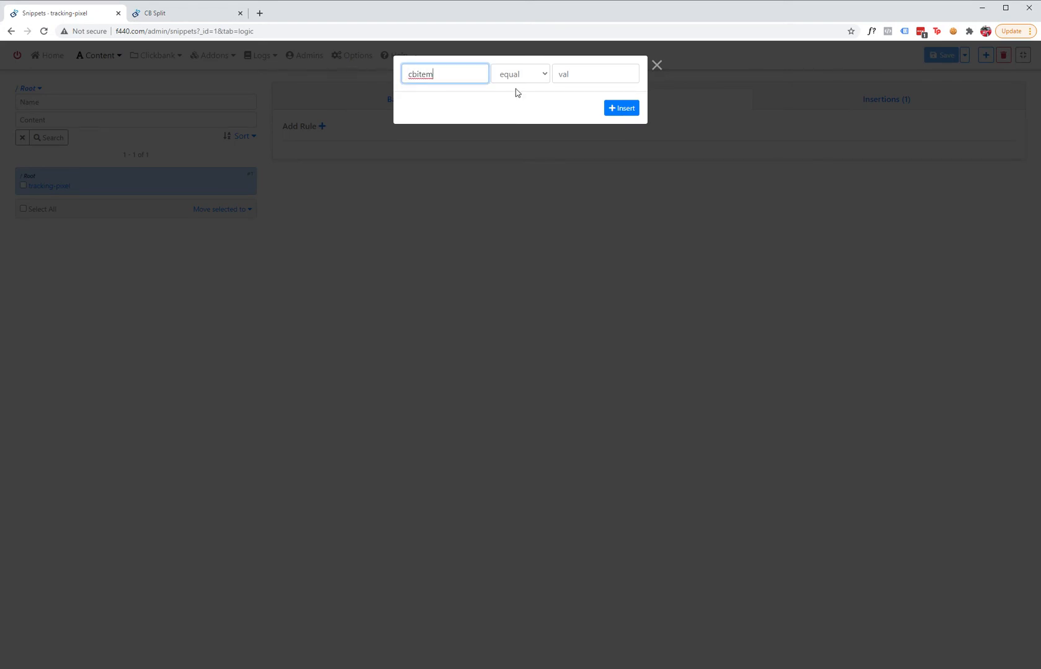
{"action": "left_click", "coordinate": [582, 75]}
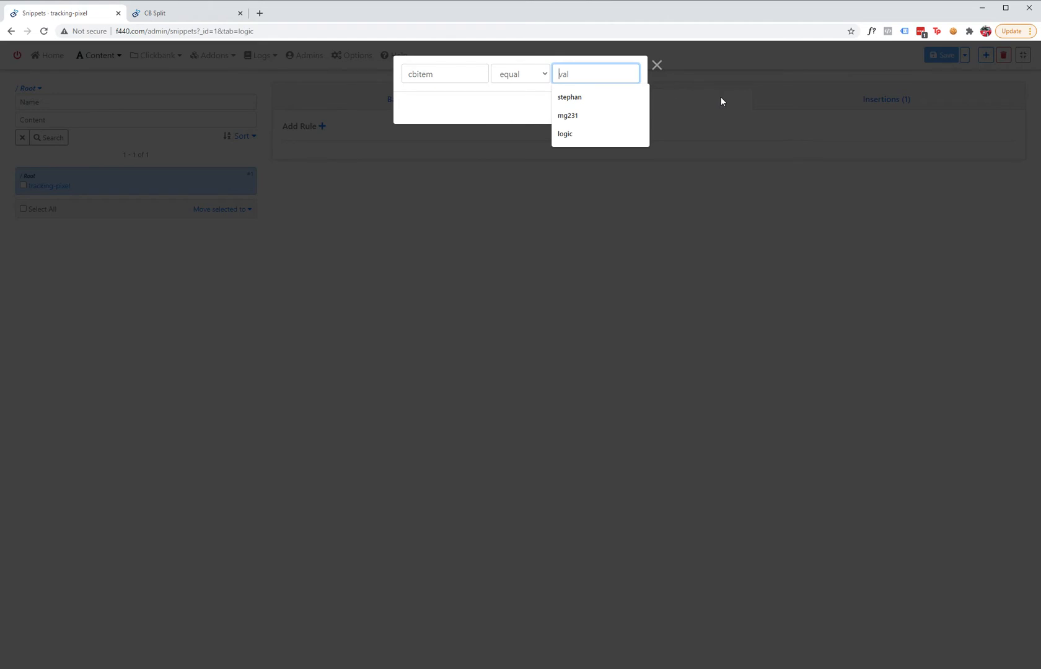
{"action": "type", "text": "6bottlesa"}
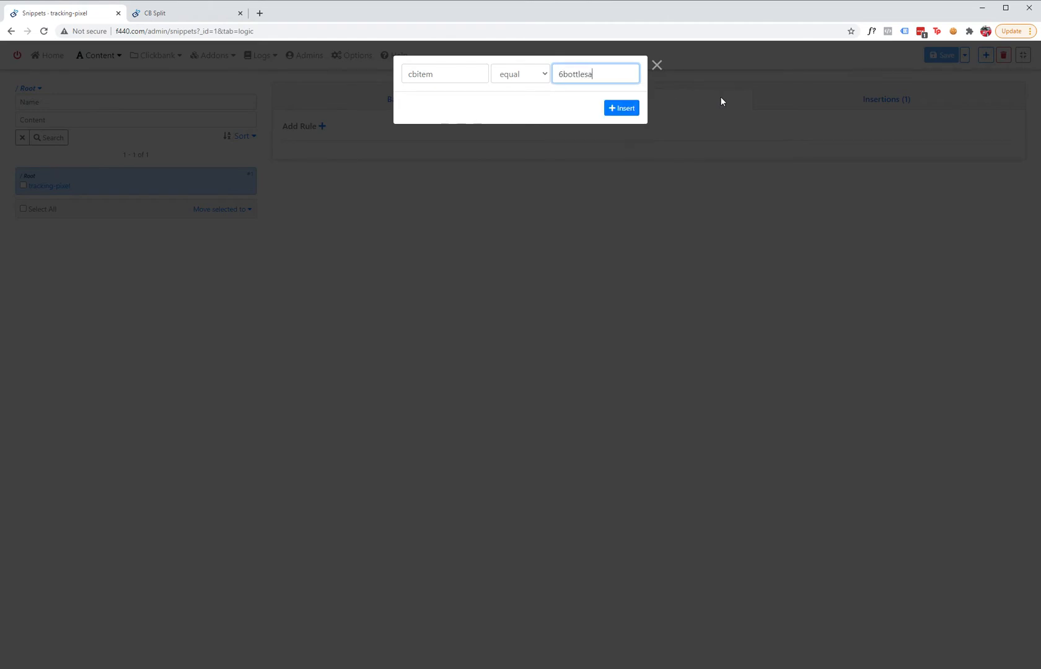
{"action": "type", "text": "w"}
{"action": "key", "text": "BackSpace"}
{"action": "key", "text": "BackSpace"}
{"action": "key", "text": "BackSpace"}
{"action": "type", "text": "s"}
{"action": "left_click", "coordinate": [623, 109]}
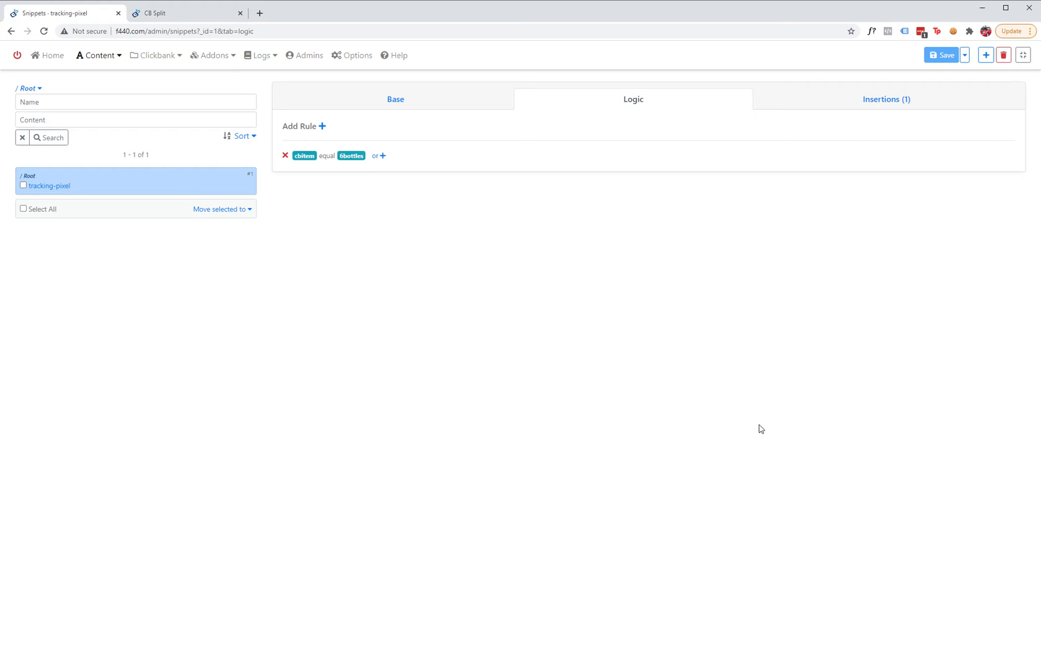
Step: Review the snippet's insertion settings and the Analytics and Tag Manager fields in the Google Services options
{"action": "left_click", "coordinate": [867, 111]}
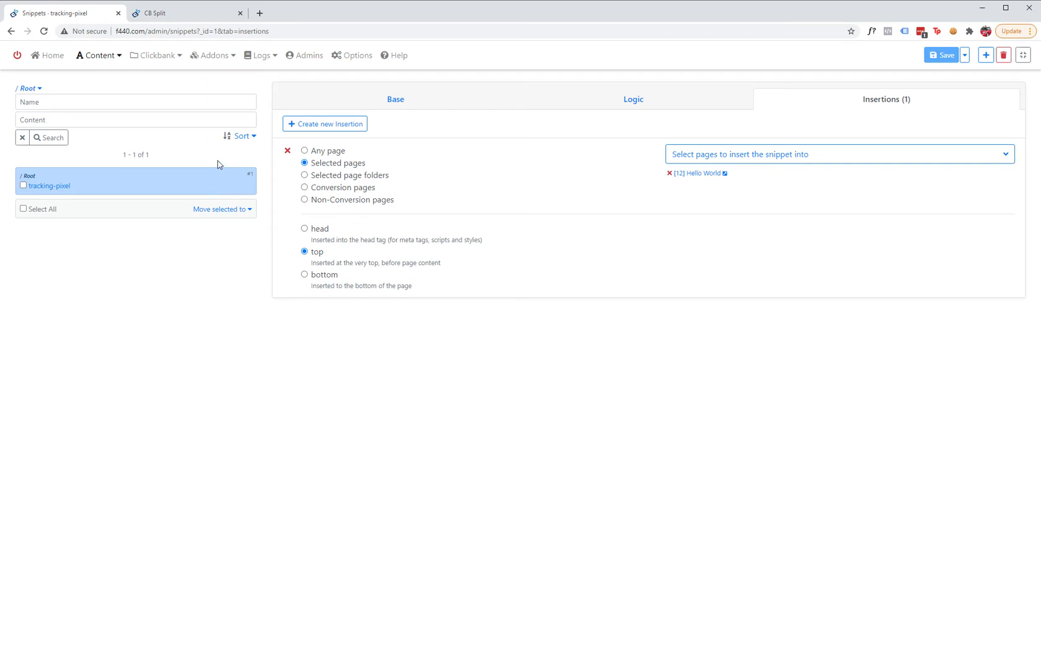
{"action": "left_click", "coordinate": [358, 57]}
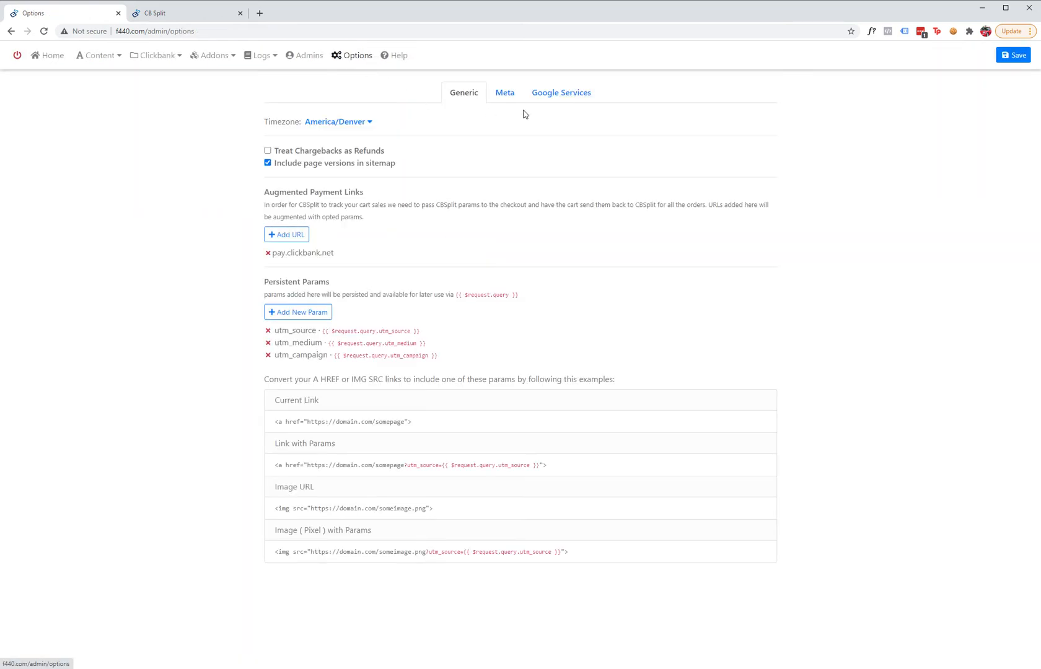
{"action": "left_click", "coordinate": [589, 93]}
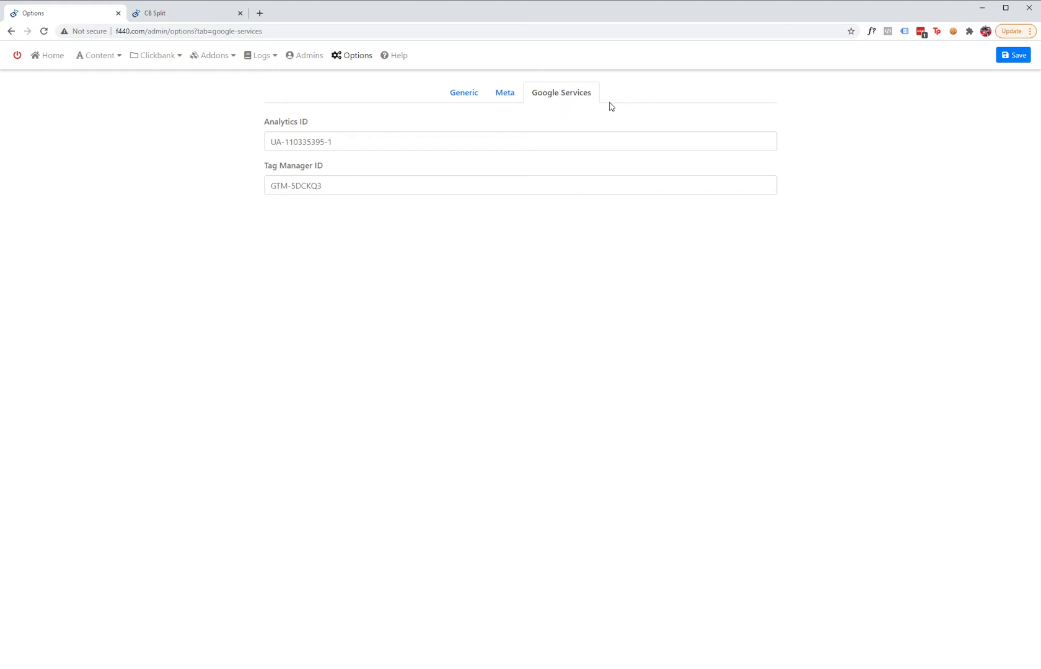
{"action": "left_click", "coordinate": [360, 60]}
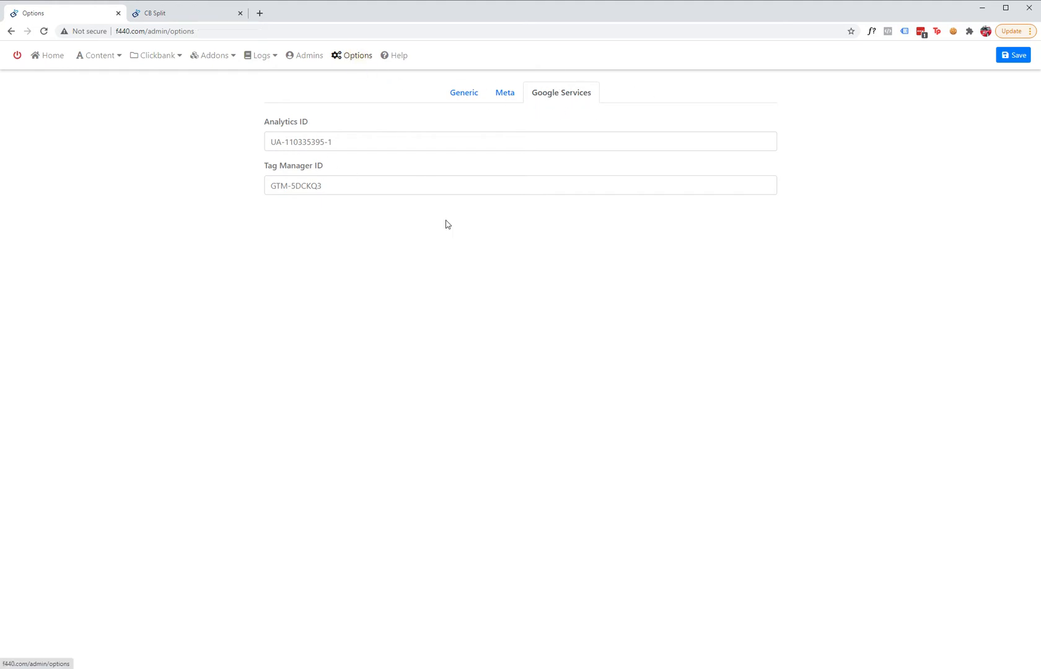
{"action": "left_click", "coordinate": [217, 54]}
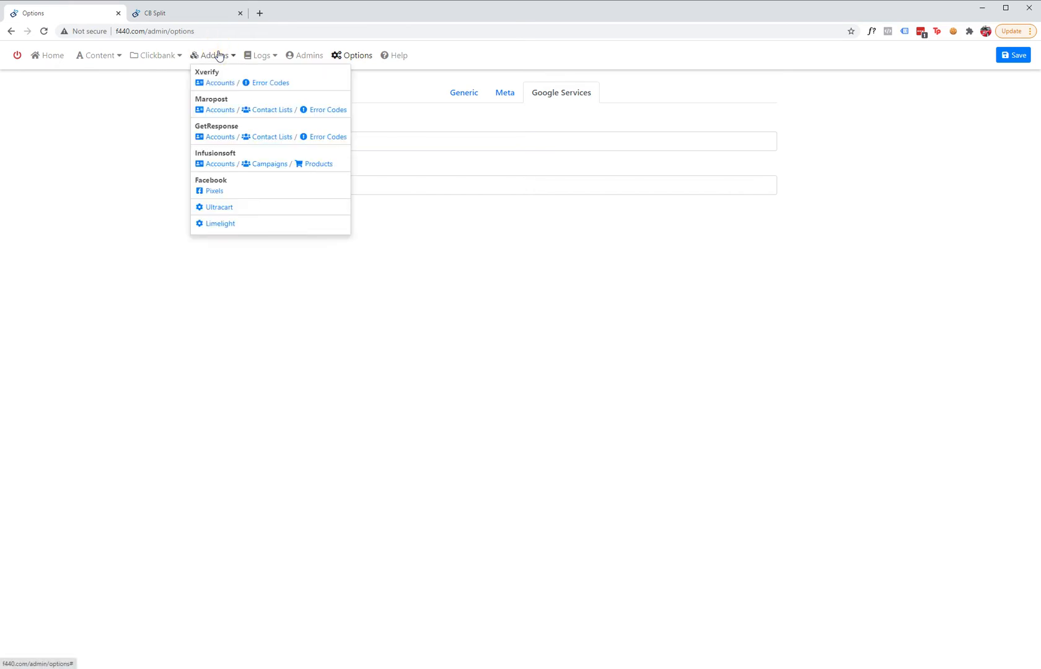
{"action": "left_click", "coordinate": [214, 190]}
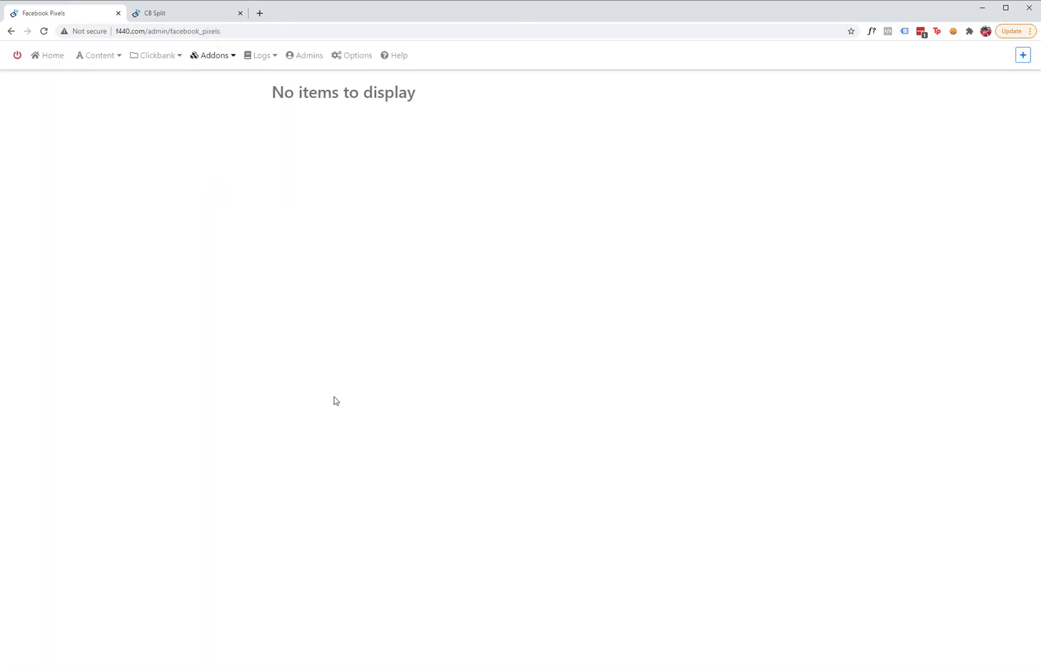
{"action": "left_click", "coordinate": [1022, 55]}
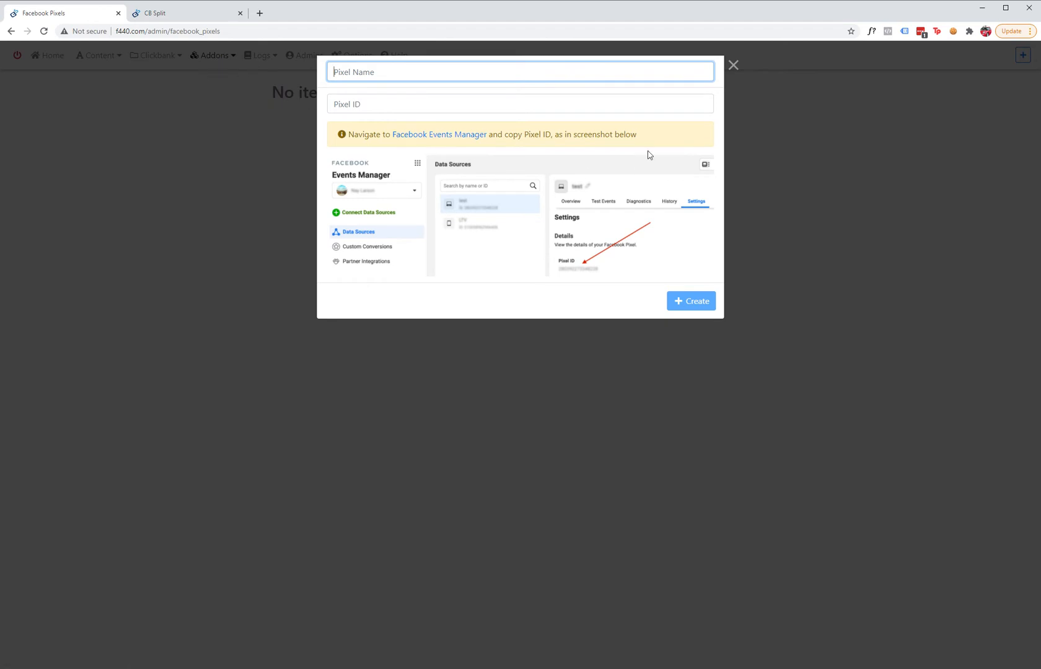
{"action": "left_click", "coordinate": [733, 66]}
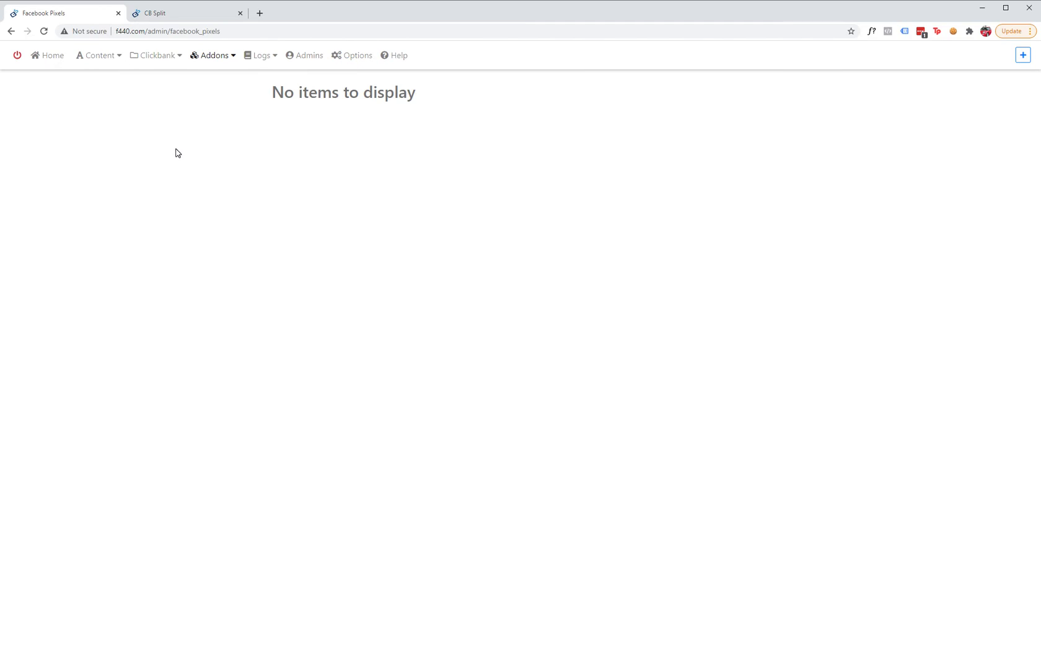
{"action": "left_click", "coordinate": [100, 60]}
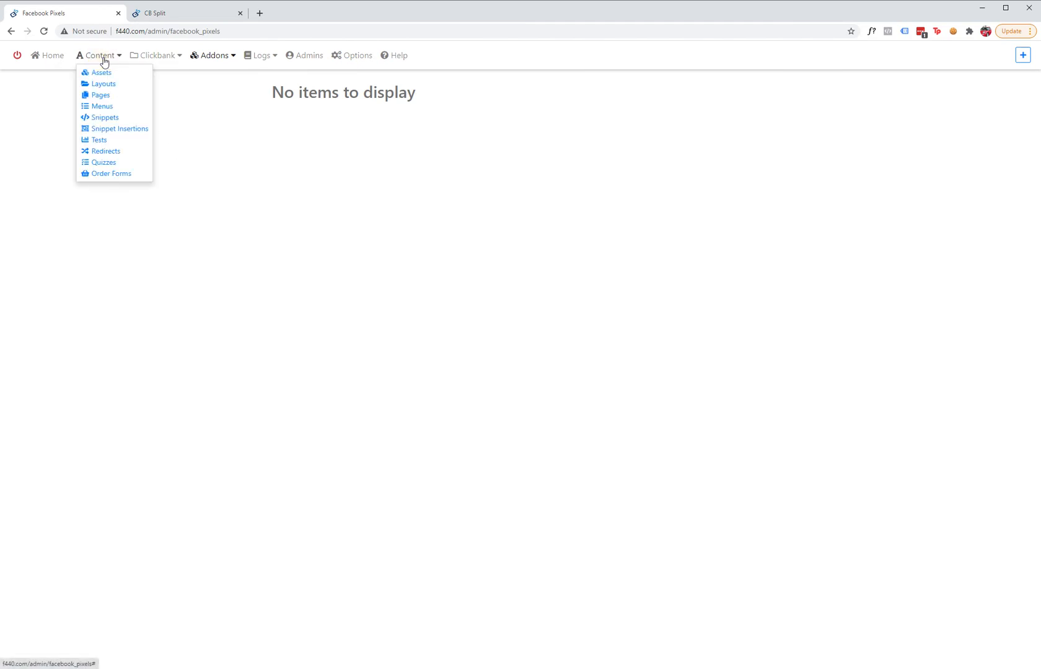
{"action": "left_click", "coordinate": [109, 119]}
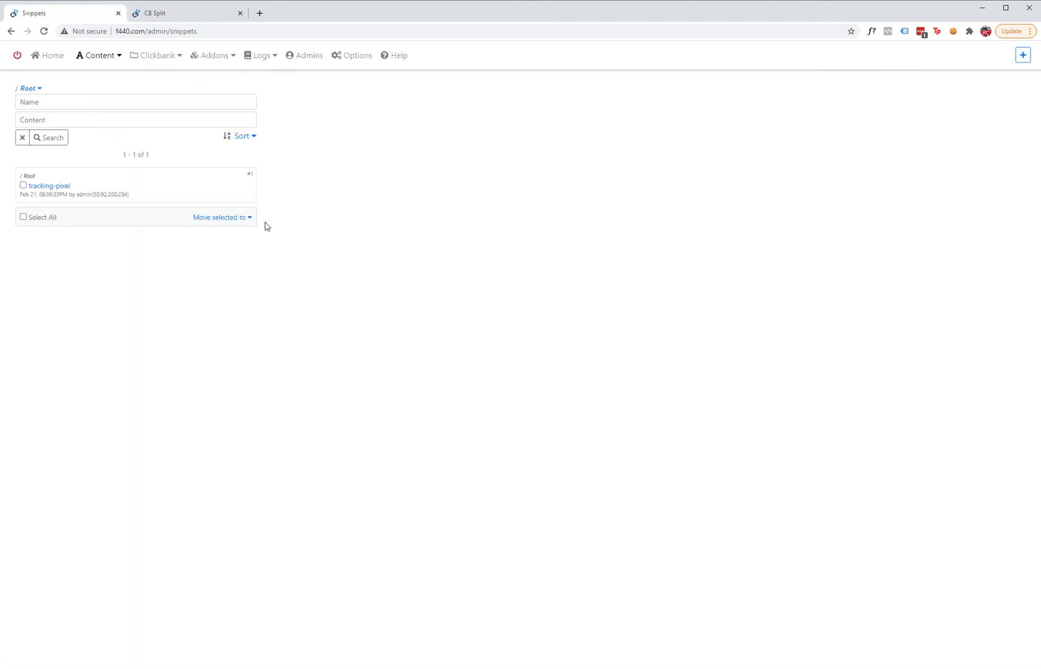
{"action": "left_click", "coordinate": [159, 59]}
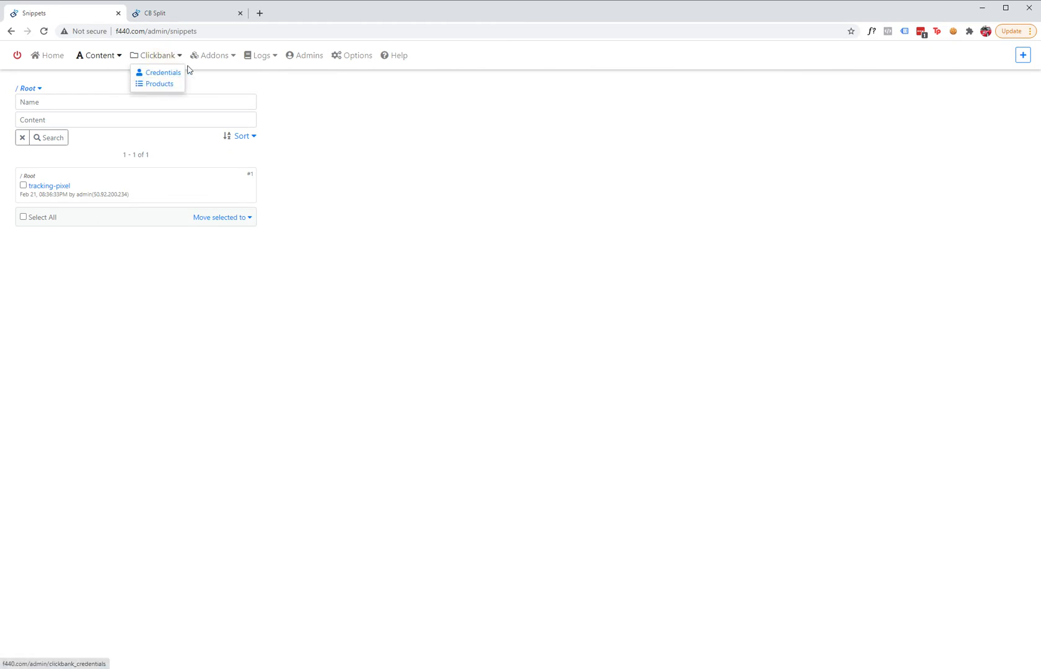
Step: Create a Facebook pixel named with the owner's first name plus "FB Account", and enter its pixel ID
{"action": "left_click", "coordinate": [211, 57]}
{"action": "left_click", "coordinate": [212, 191]}
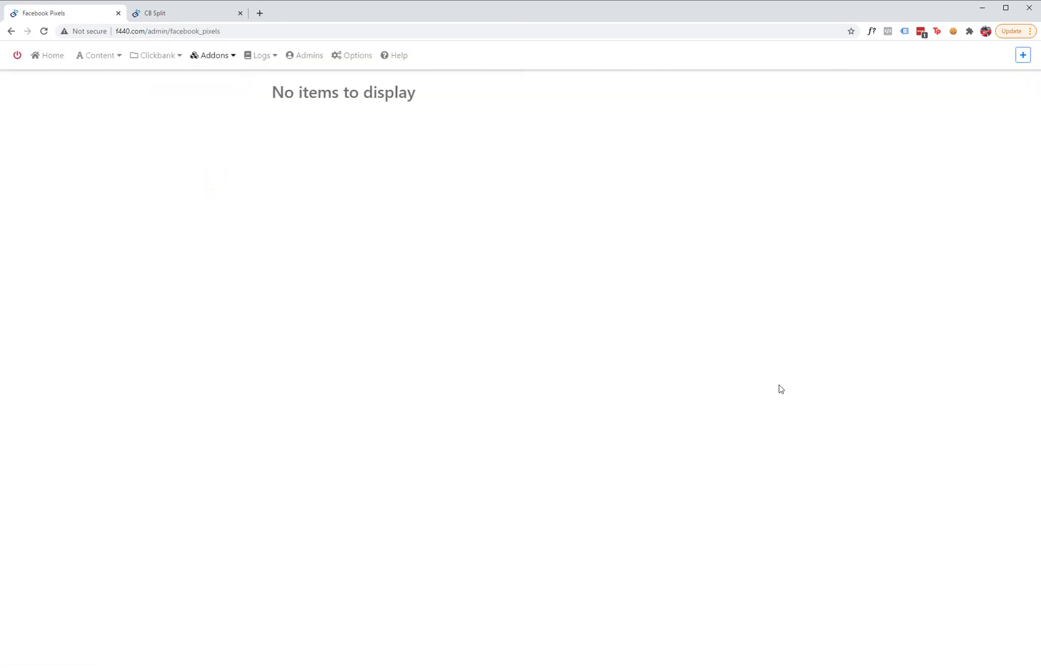
{"action": "left_click", "coordinate": [1023, 56]}
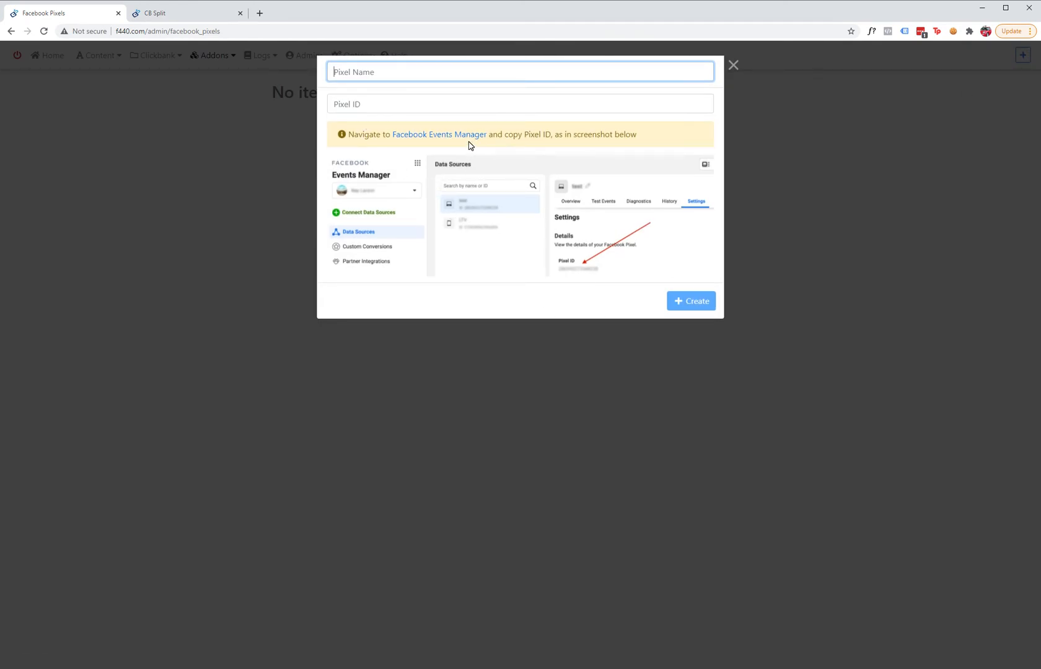
{"action": "left_click", "coordinate": [398, 72]}
{"action": "type", "text": "Stephanb"}
{"action": "type", "text": "F"}
{"action": "key", "text": "BackSpace"}
{"action": "type", "text": "FB Acconunt"}
{"action": "key", "text": "Tab"}
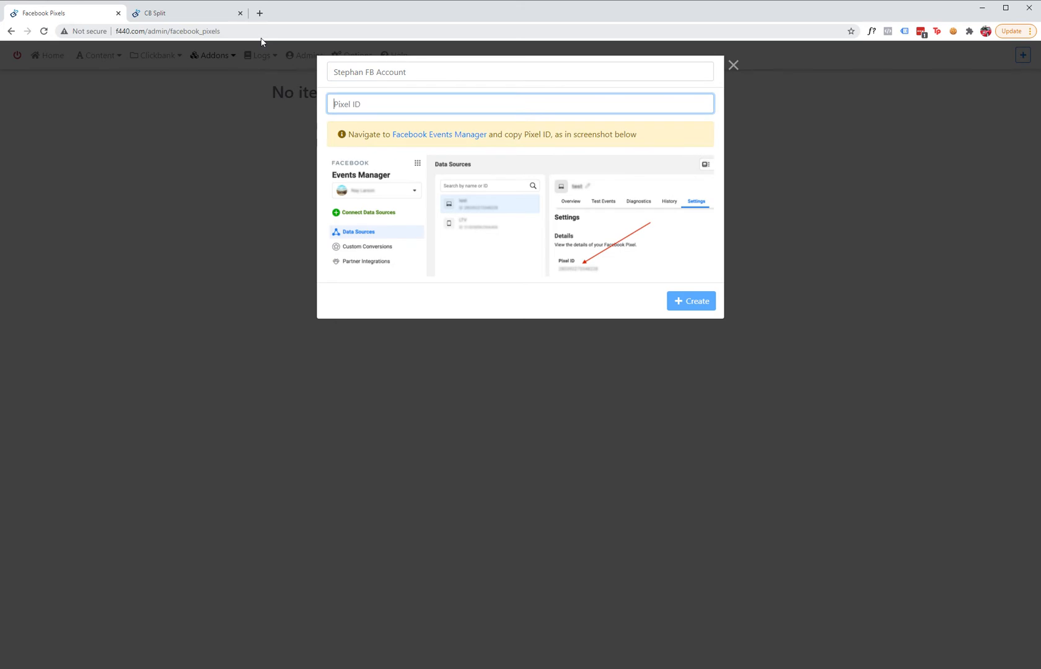
{"action": "type", "text": "12345678"}
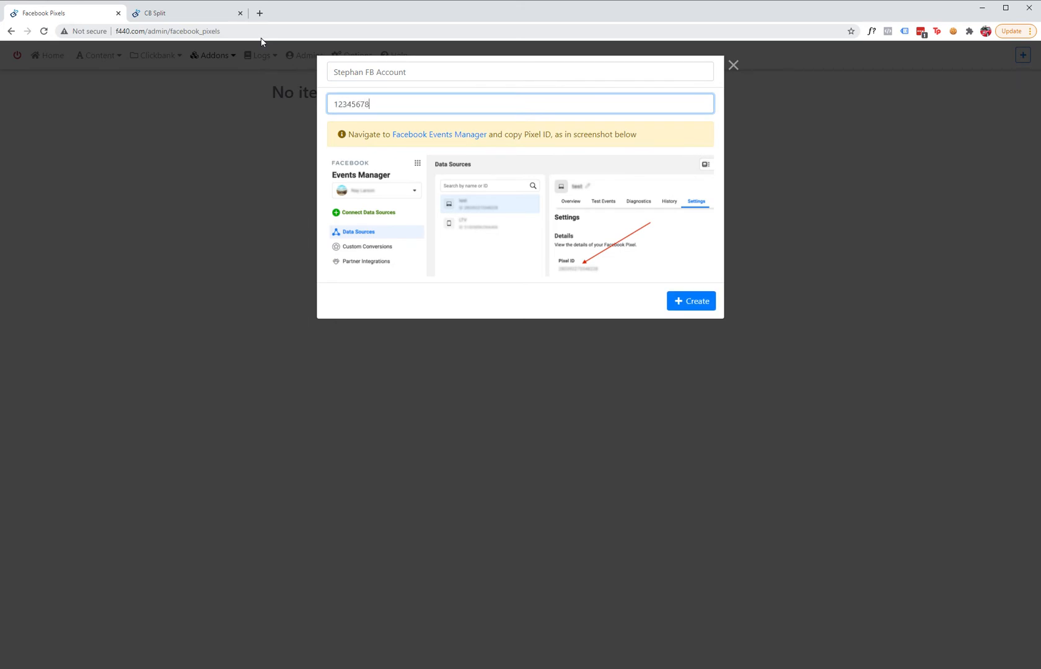
{"action": "left_click", "coordinate": [711, 307]}
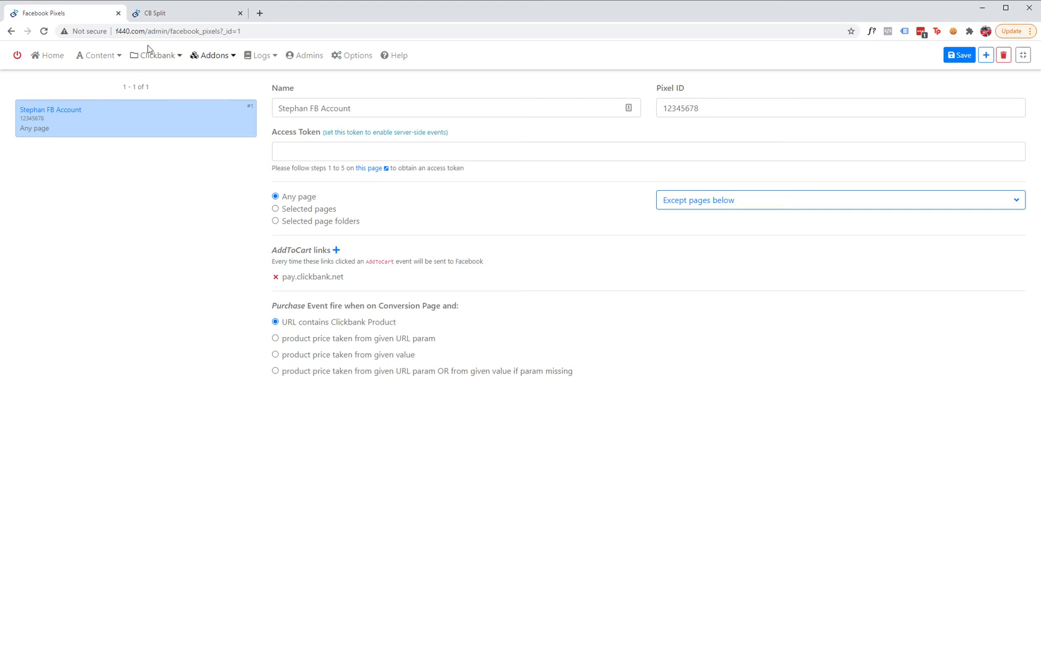
Step: Review the tracking-pixel entry in the snippet insertions list and open the snippet it links to
{"action": "left_click", "coordinate": [89, 57]}
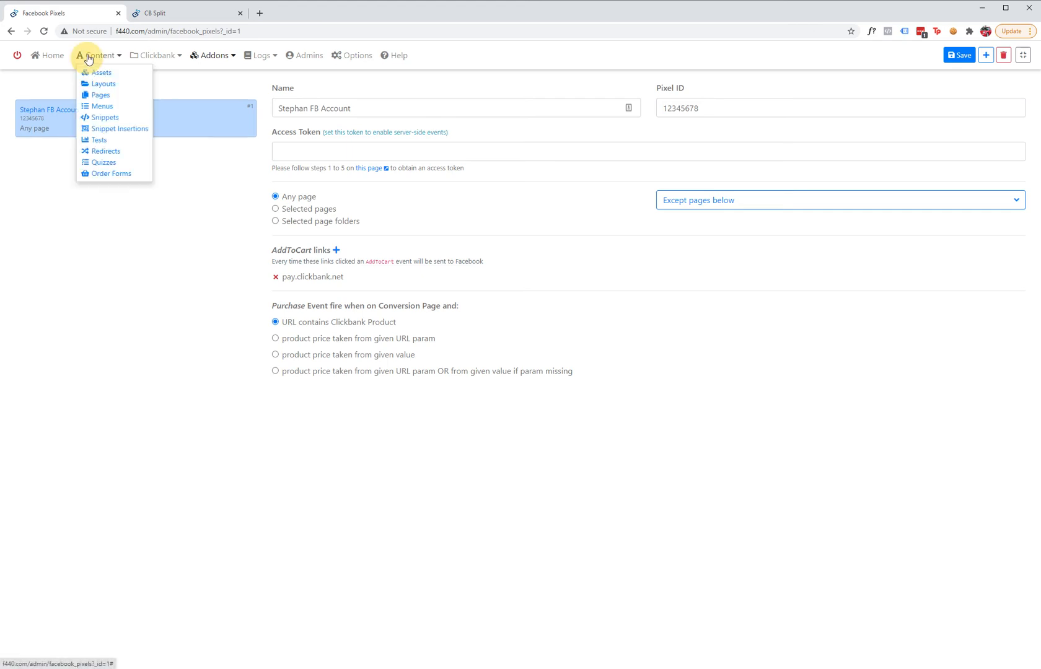
{"action": "left_click", "coordinate": [92, 118]}
{"action": "left_click", "coordinate": [96, 55]}
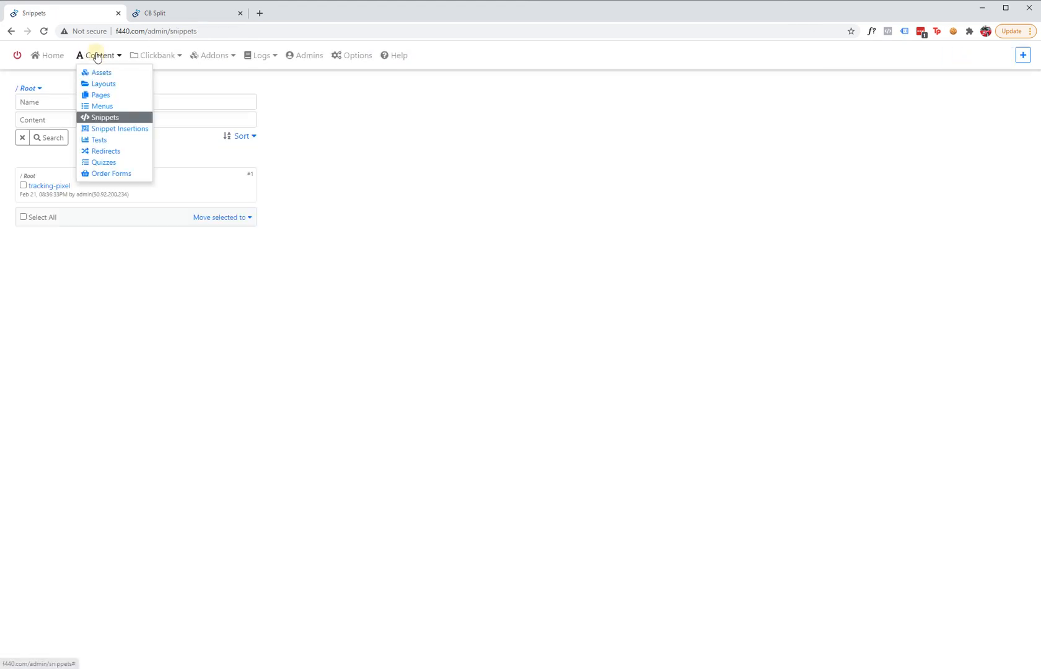
{"action": "left_click", "coordinate": [100, 129]}
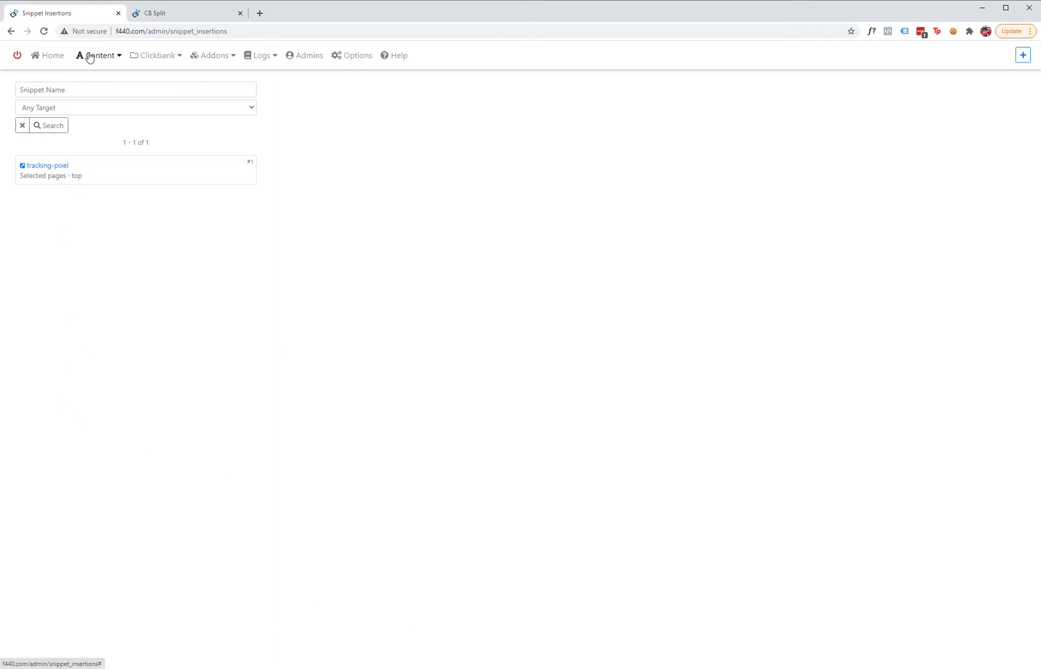
{"action": "left_click", "coordinate": [51, 171]}
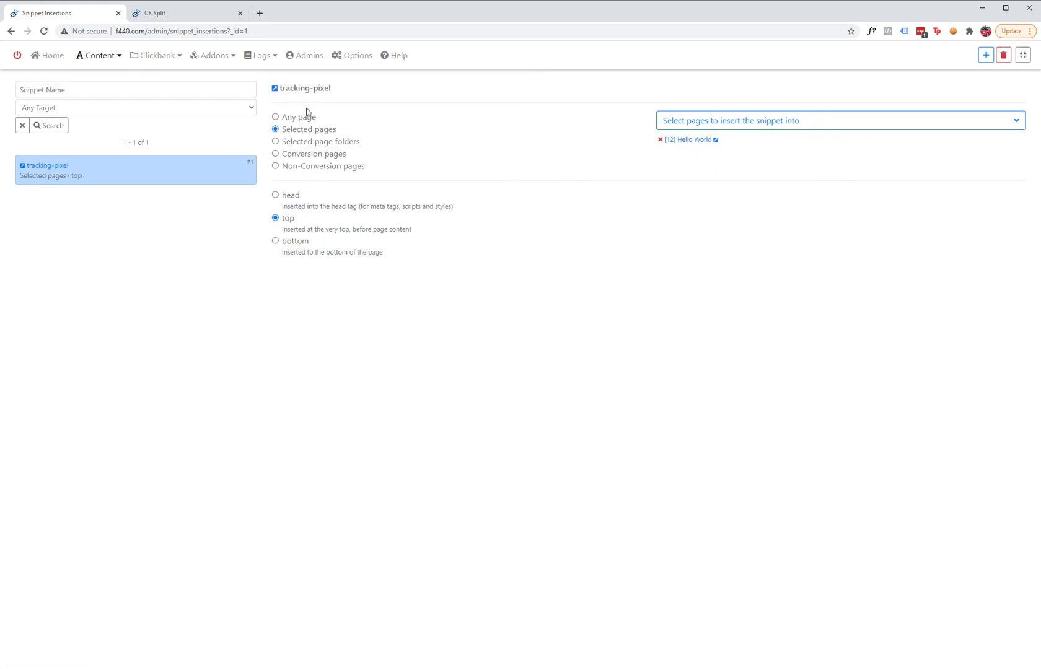
{"action": "left_click", "coordinate": [275, 88]}
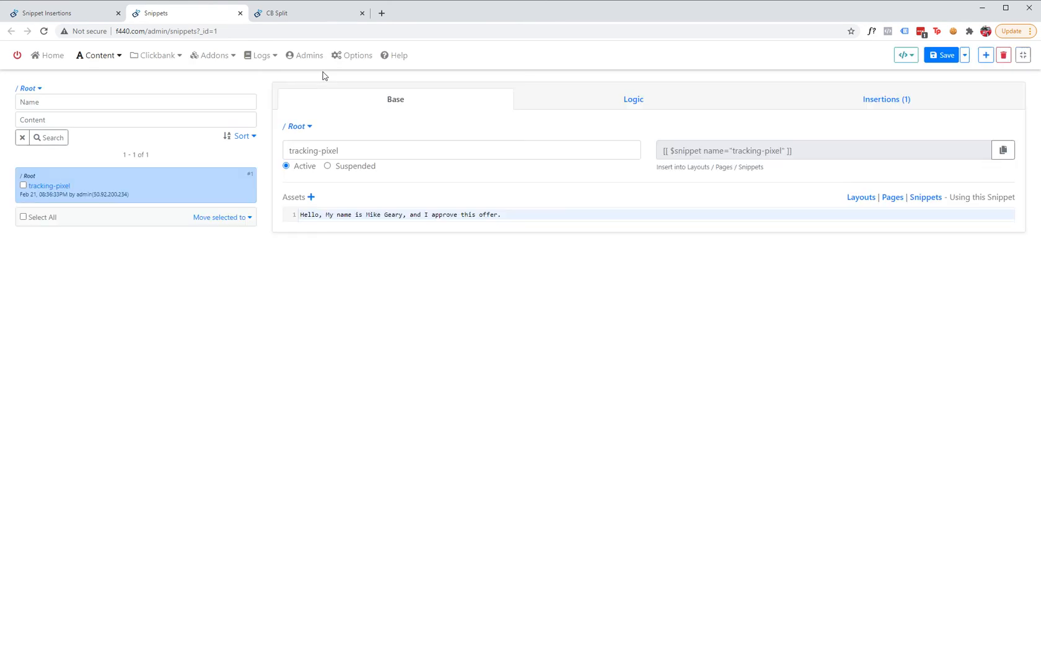
Step: Review the tracking-pixel snippet's insertion settings, its text content and the assets available for insertion
{"action": "left_click", "coordinate": [874, 103]}
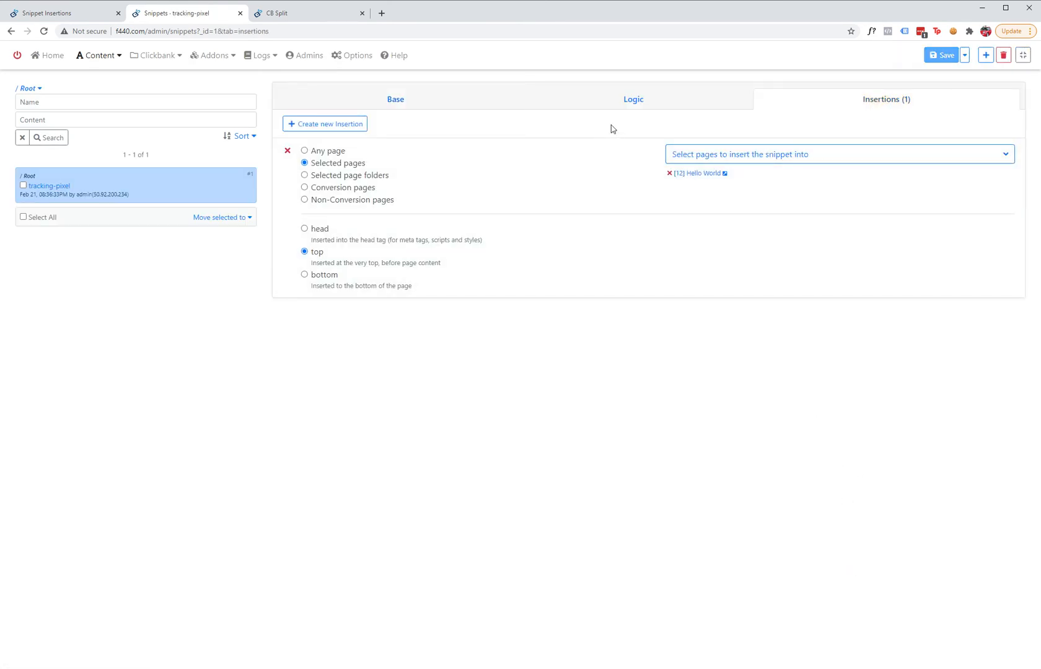
{"action": "left_click", "coordinate": [440, 101]}
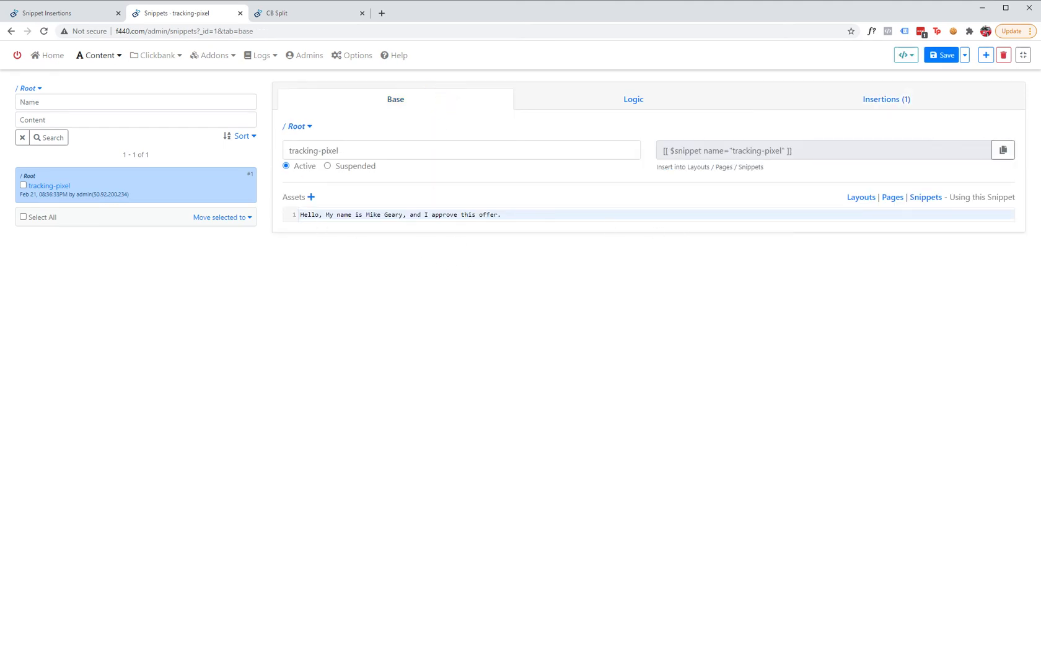
{"action": "left_click_drag", "start_coordinate": [298, 215], "coordinate": [516, 215]}
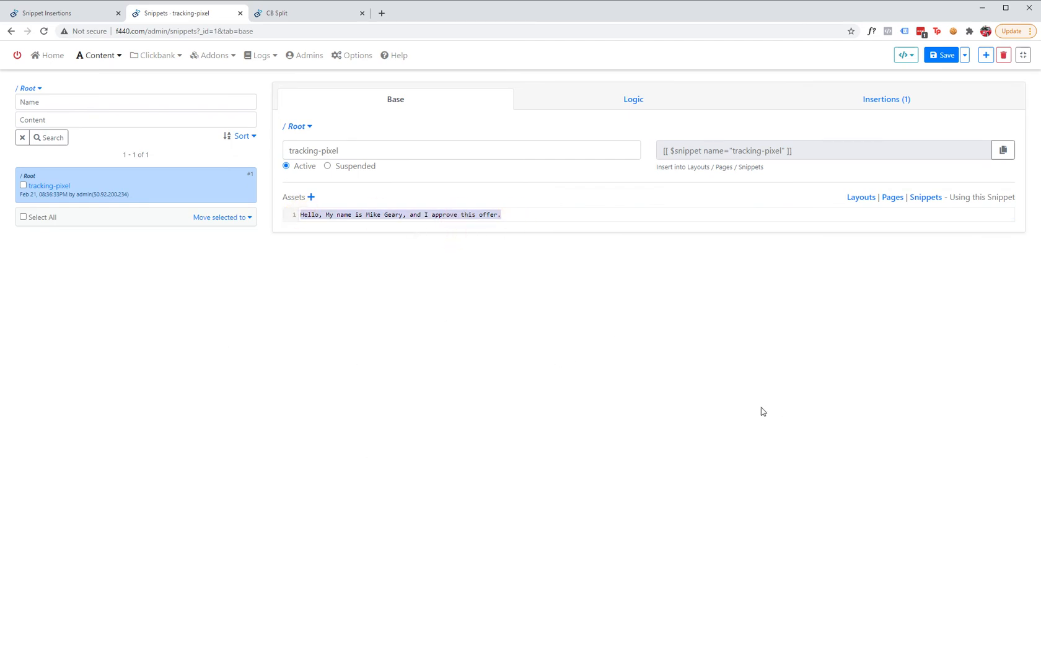
{"action": "left_click", "coordinate": [311, 198]}
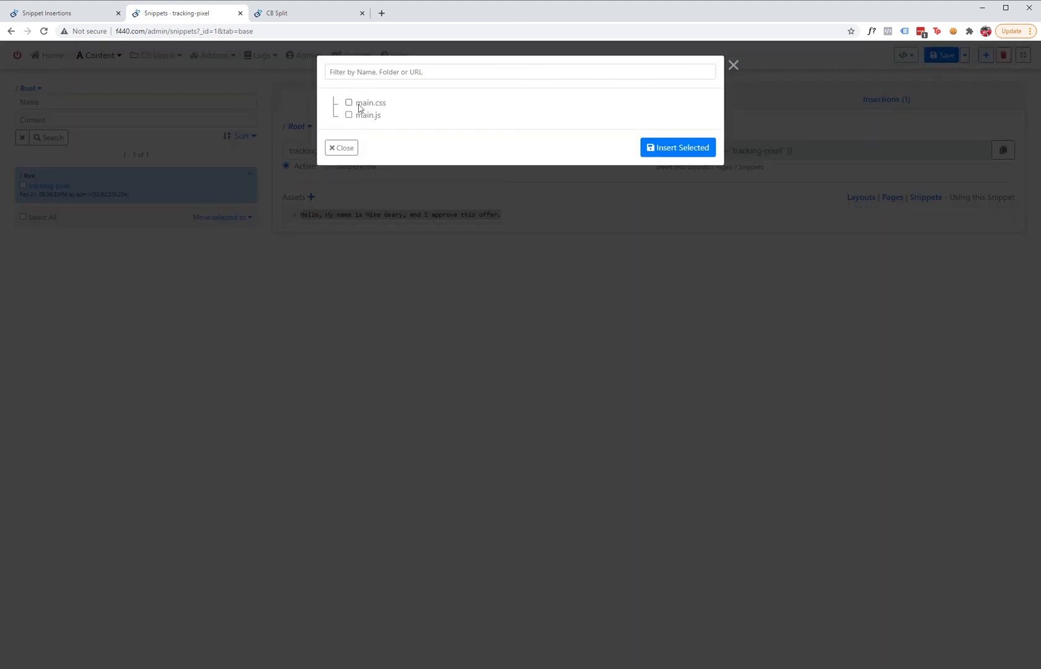
{"action": "left_click", "coordinate": [342, 148]}
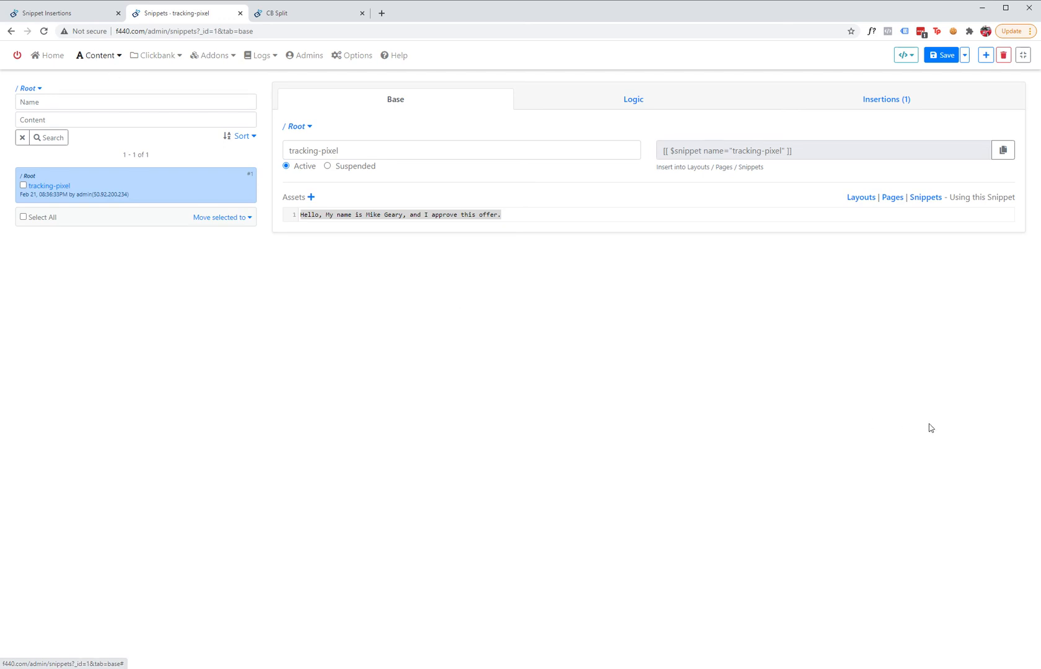
Step: Check which layouts and pages use the tracking-pixel snippet, closing each results page after viewing it
{"action": "left_click", "coordinate": [859, 197]}
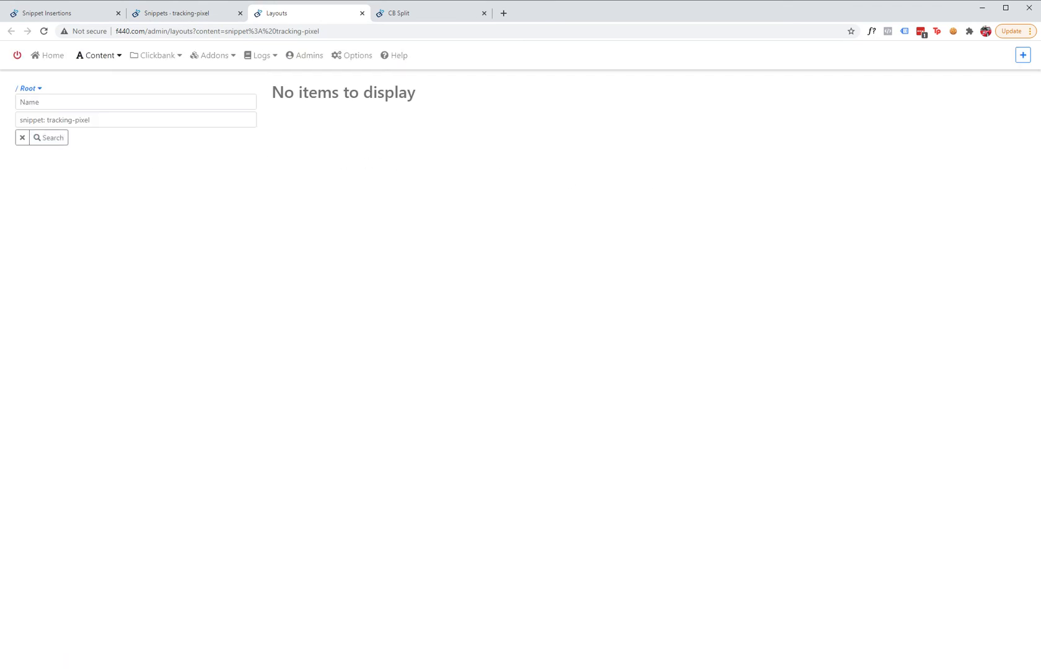
{"action": "left_click", "coordinate": [361, 13]}
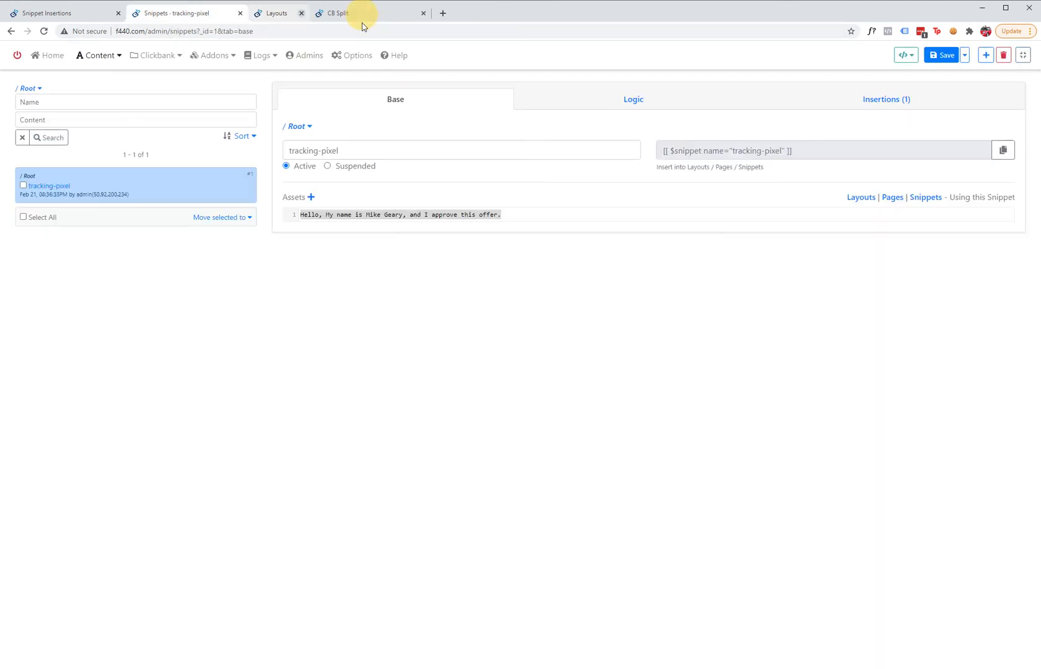
{"action": "left_click", "coordinate": [892, 198]}
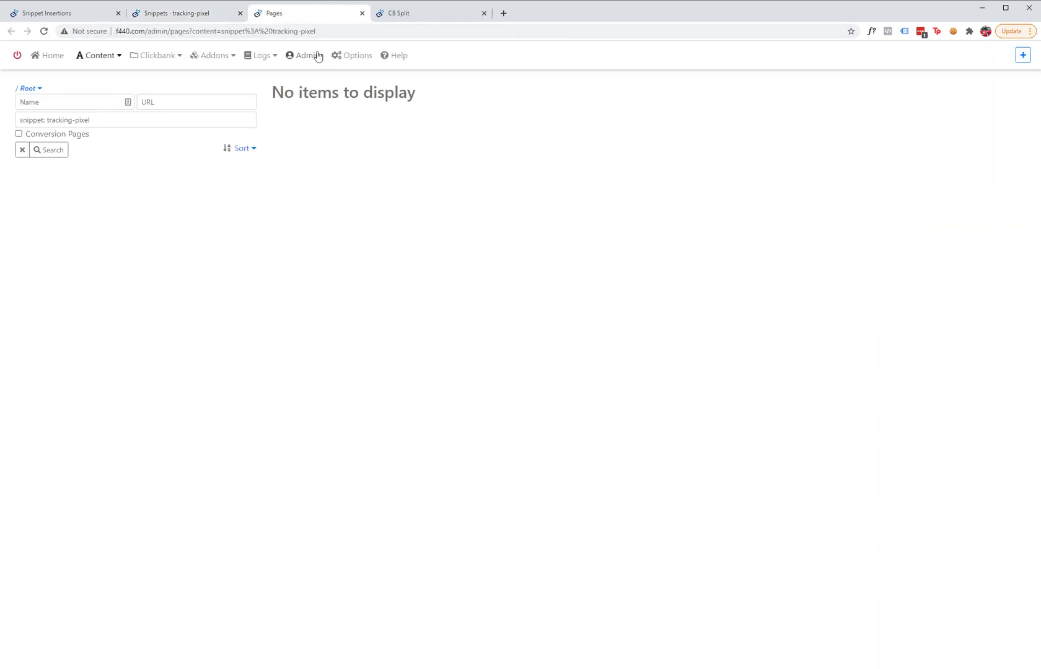
{"action": "left_click", "coordinate": [361, 13]}
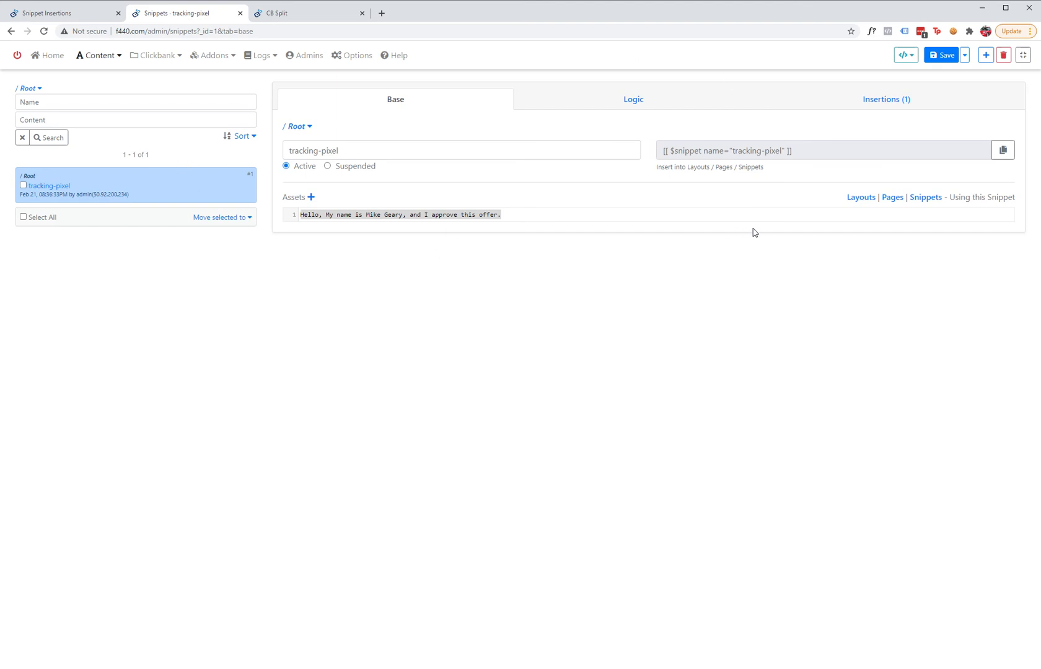
Step: Remove the Hello World page from the tracking-pixel snippet's selected-pages insertion
{"action": "left_click", "coordinate": [878, 104]}
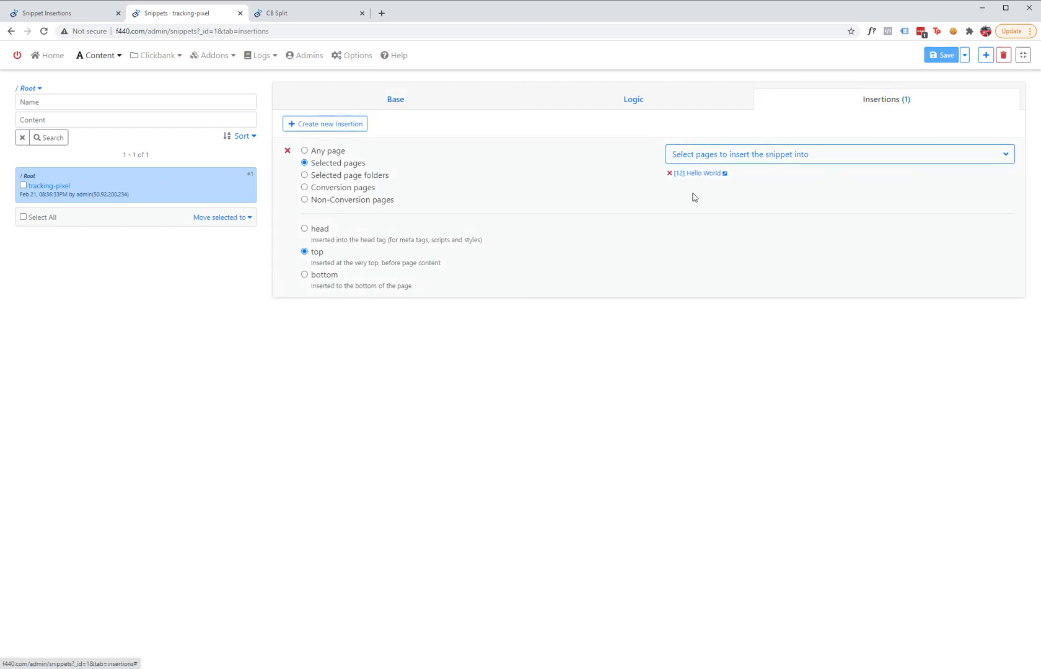
{"action": "left_click", "coordinate": [669, 173]}
{"action": "left_click", "coordinate": [532, 365]}
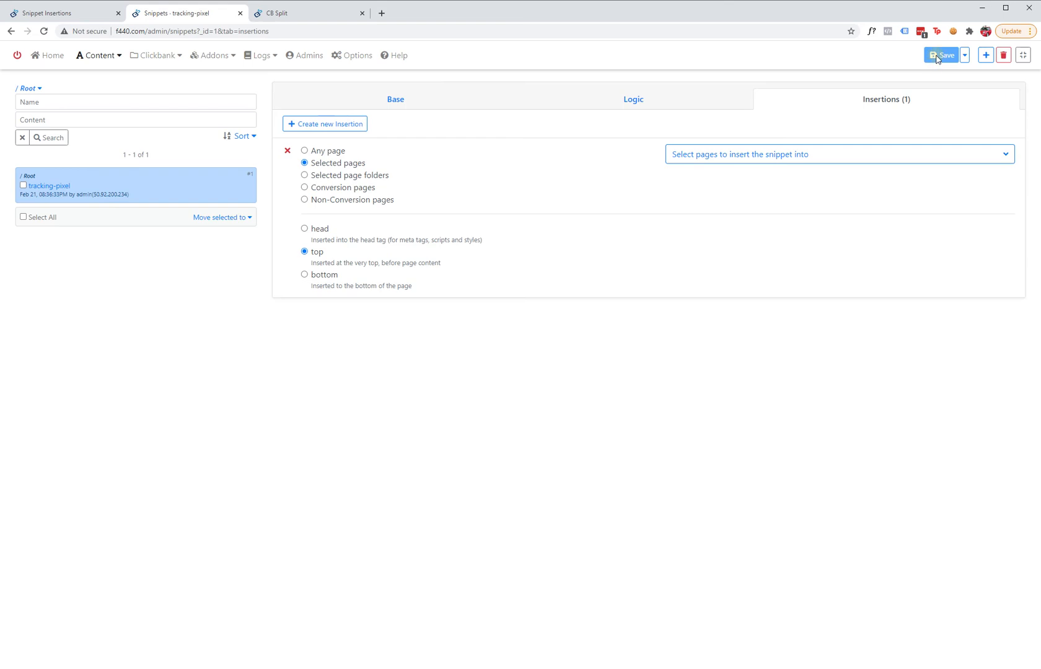
Step: Return to the snippet's base settings and highlight its shortcode for inserting into layouts, pages or snippets
{"action": "left_click", "coordinate": [394, 99]}
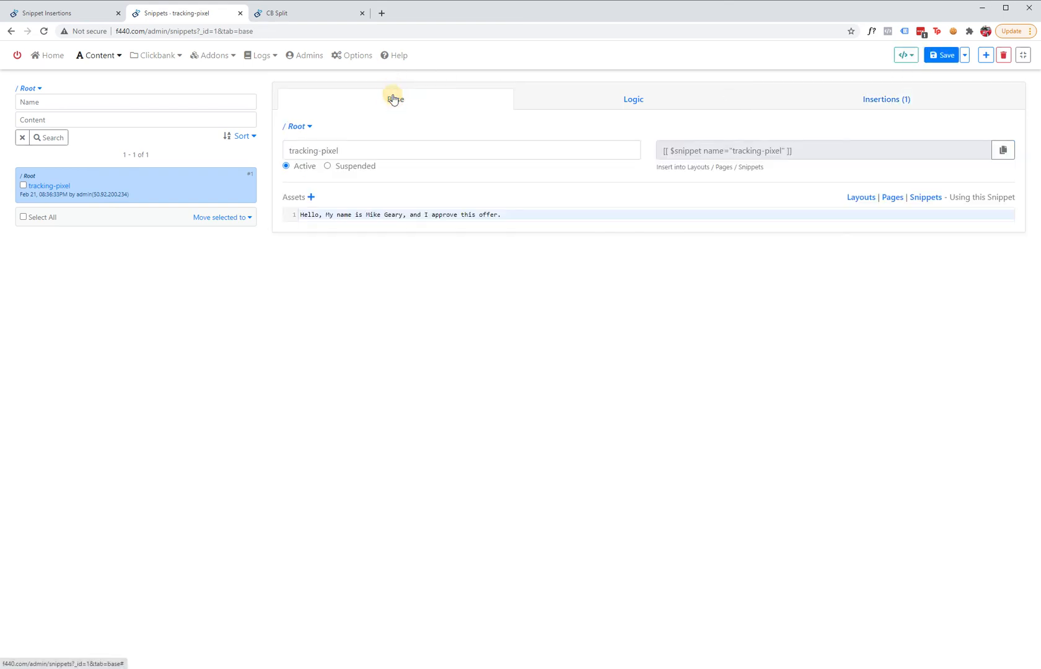
{"action": "left_click", "coordinate": [842, 150]}
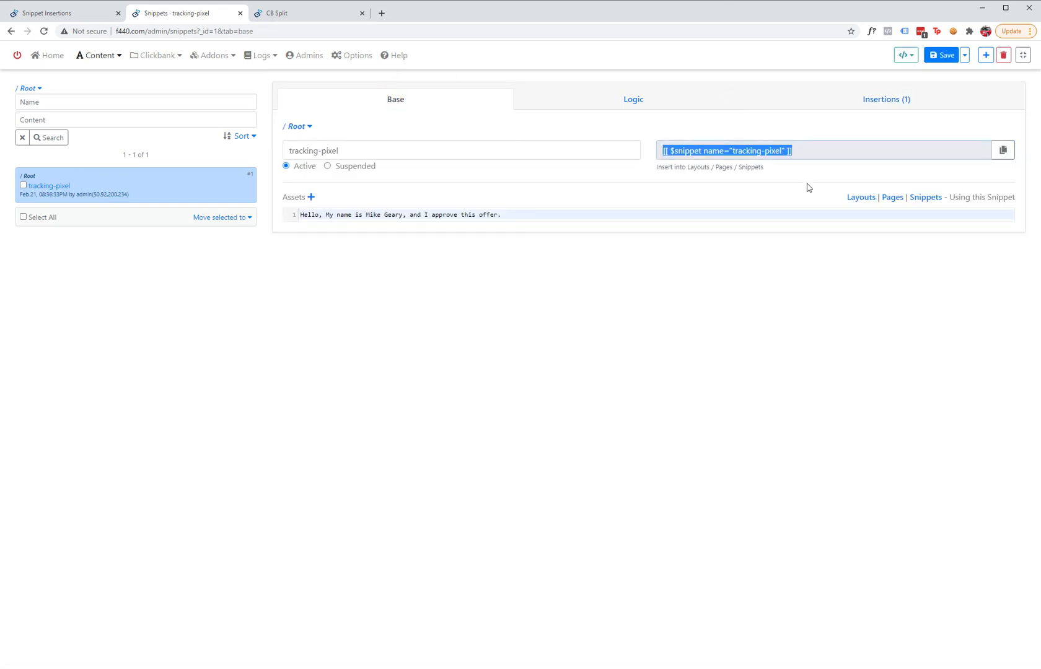
{"action": "left_click", "coordinate": [808, 150]}
{"action": "left_click", "coordinate": [811, 148]}
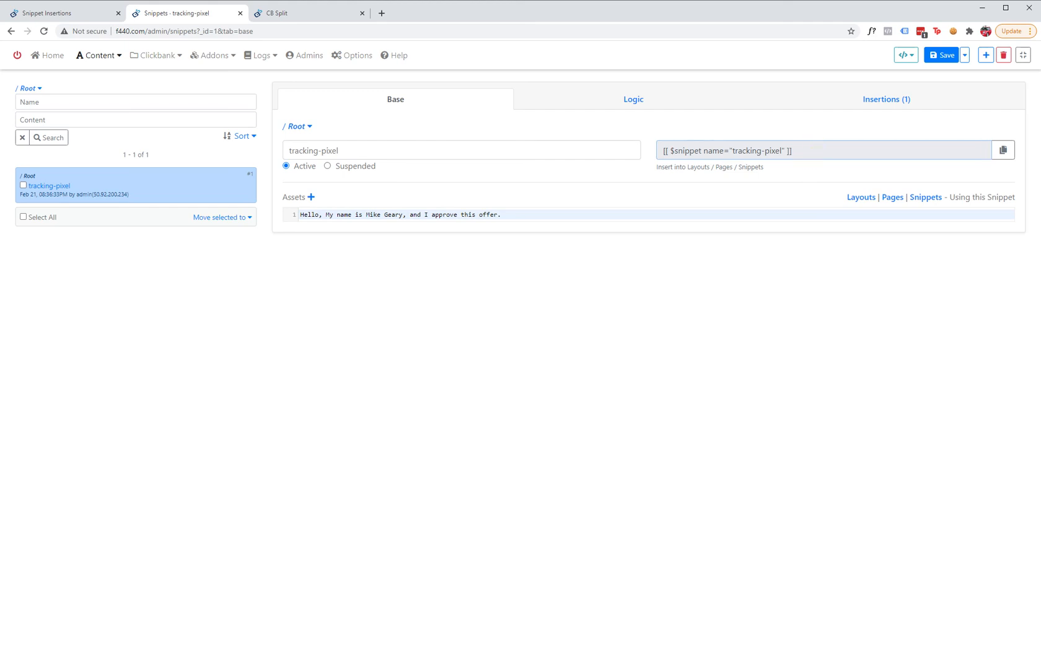
{"action": "left_click_drag", "start_coordinate": [805, 149], "coordinate": [662, 151]}
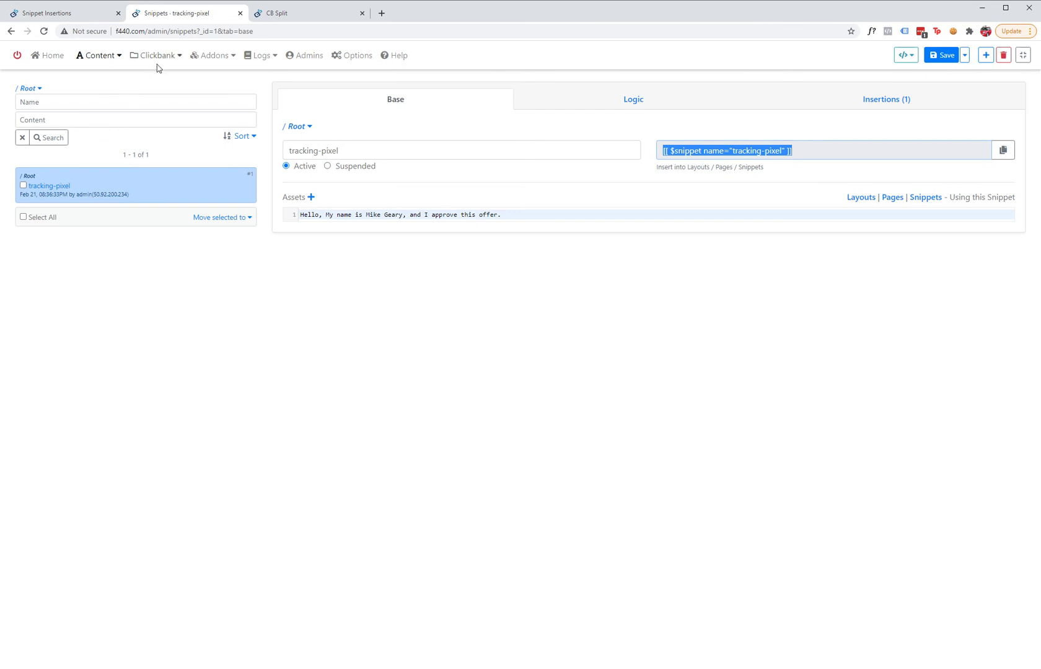
Step: Replace the tracking-pixel snippet's content with "ADD TO CART" and save it
{"action": "triple_click", "coordinate": [556, 216]}
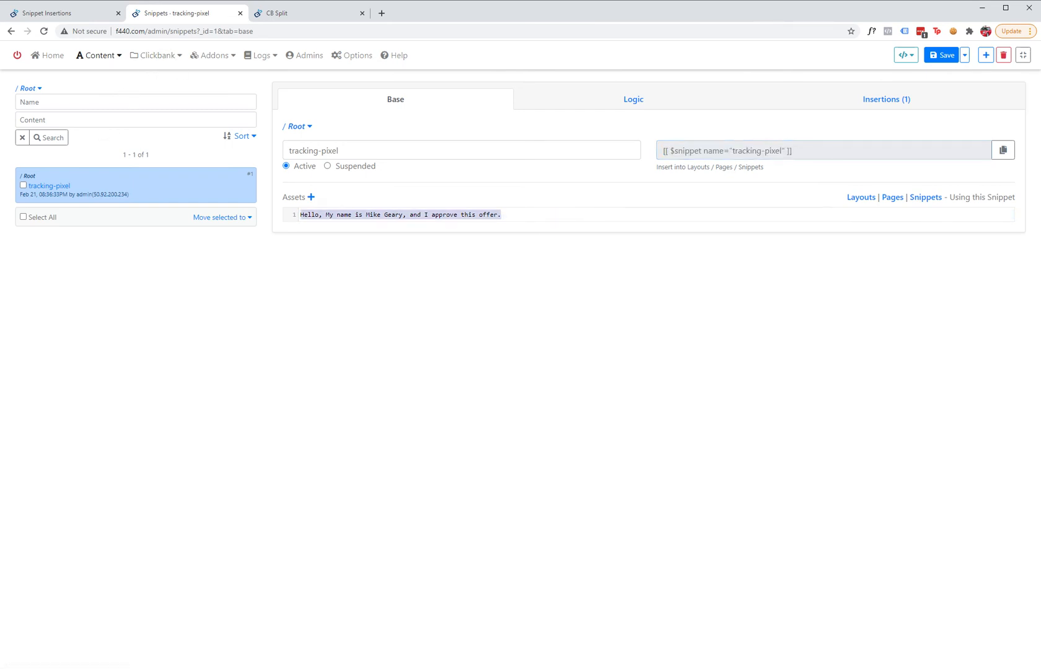
{"action": "type", "text": "ADD TO CART"}
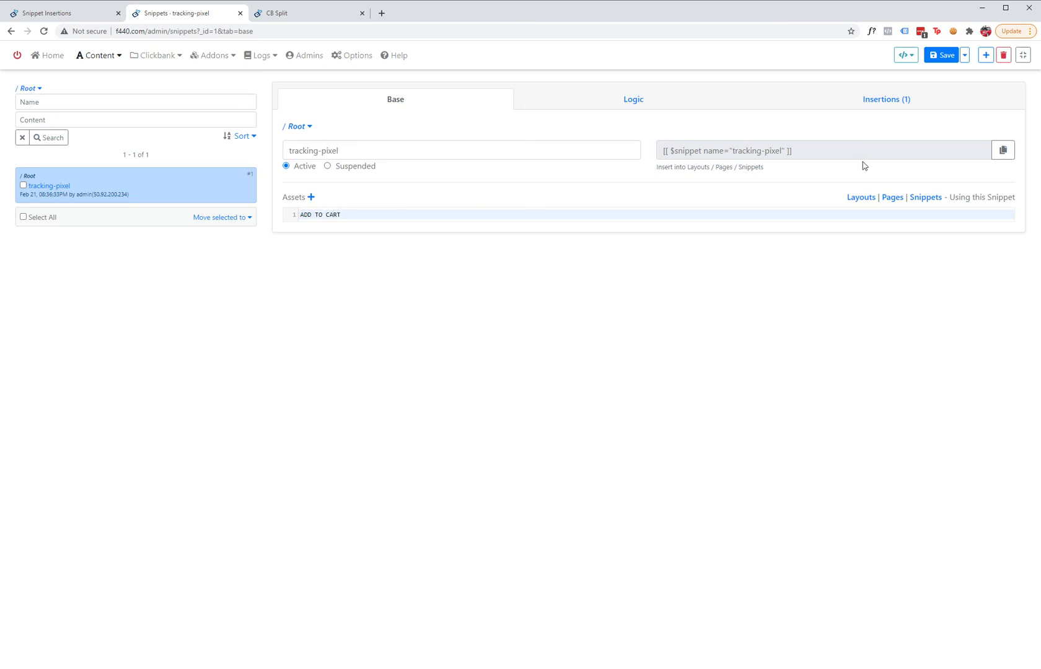
{"action": "left_click", "coordinate": [940, 57]}
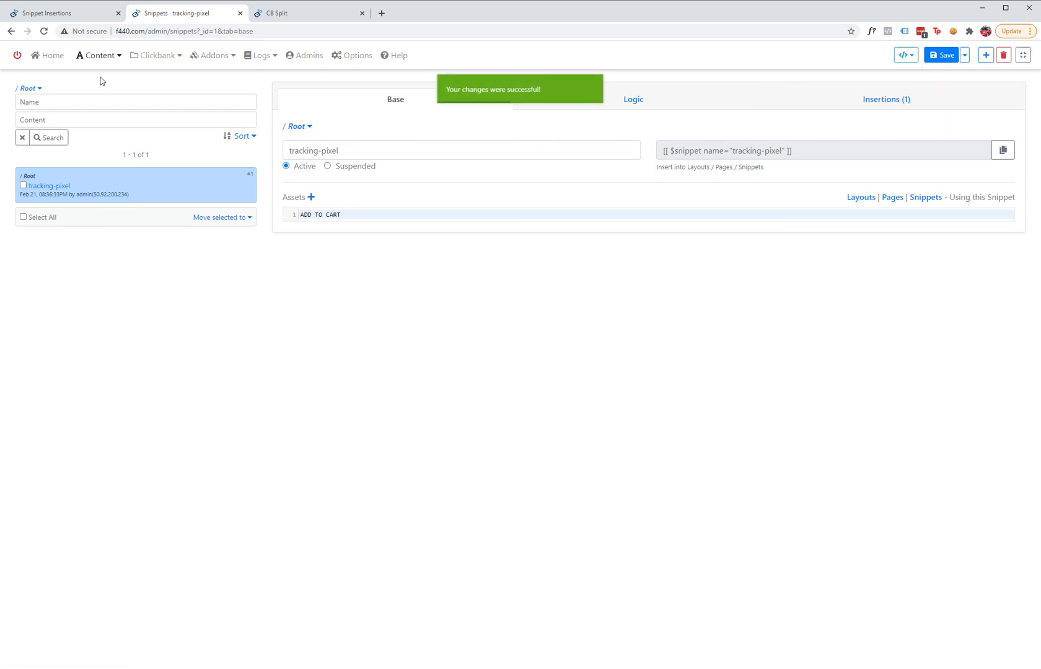
Step: Open the content of the Hello World page for editing
{"action": "left_click", "coordinate": [101, 55]}
{"action": "left_click", "coordinate": [100, 95]}
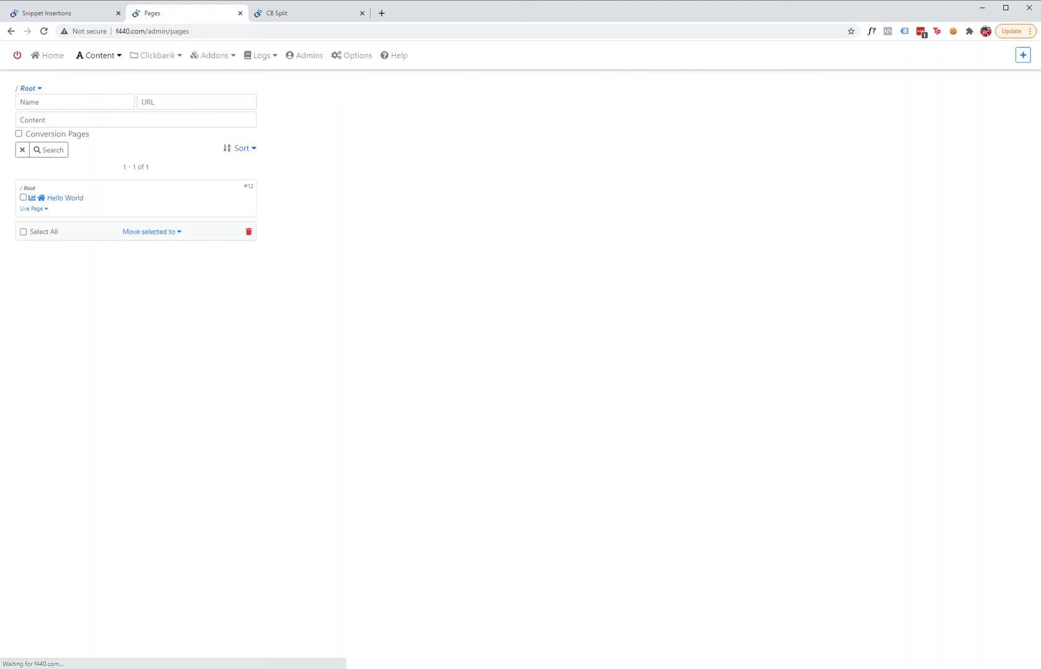
{"action": "left_click", "coordinate": [85, 199]}
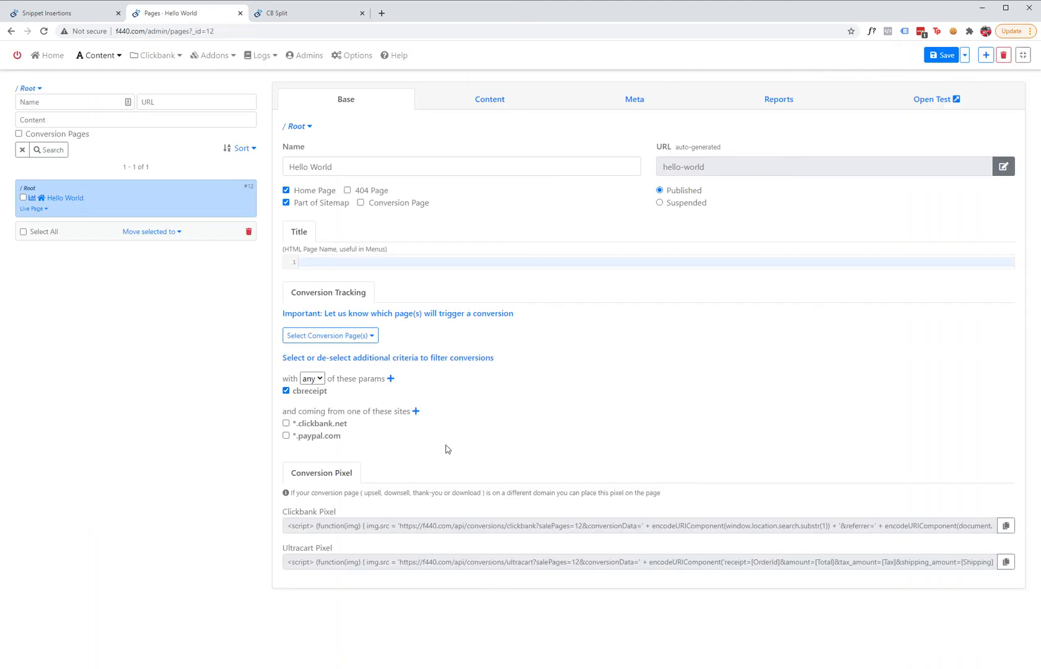
{"action": "left_click", "coordinate": [495, 101]}
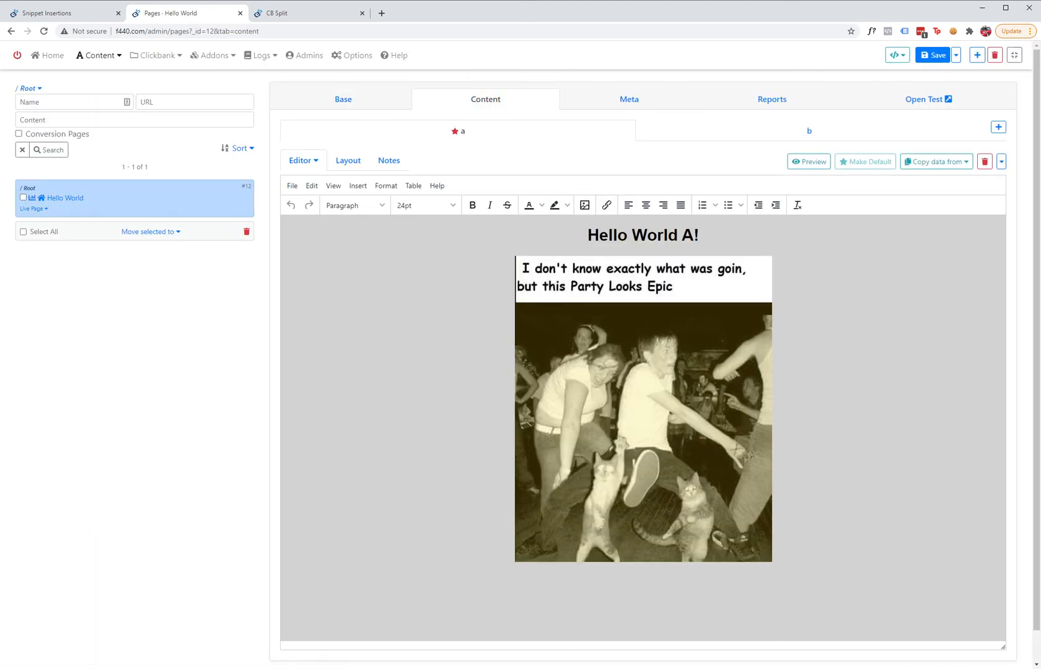
Step: Add two line breaks after the "Hello World A!" heading in variation a and open the list of insertable snippets
{"action": "left_click", "coordinate": [699, 235]}
{"action": "key", "text": "Return"}
{"action": "key", "text": "Return"}
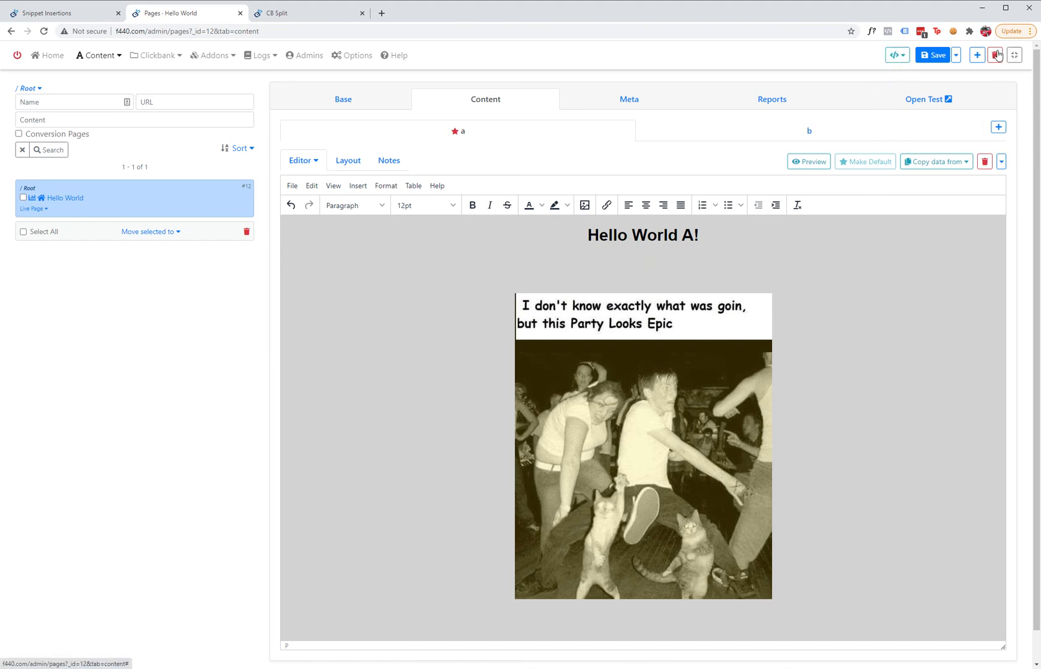
{"action": "left_click", "coordinate": [897, 56]}
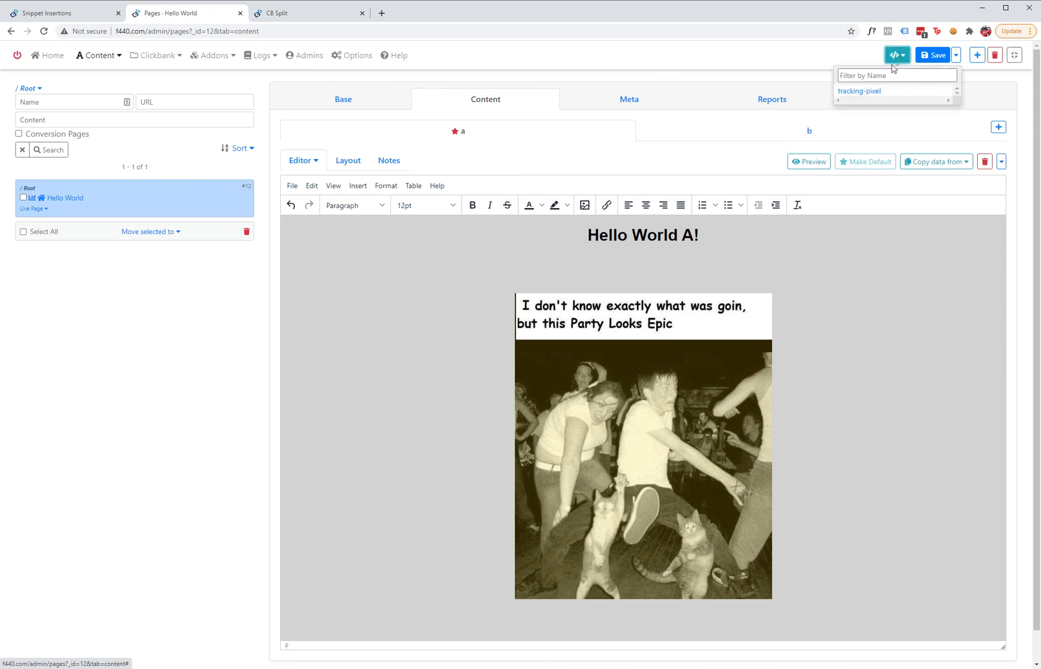